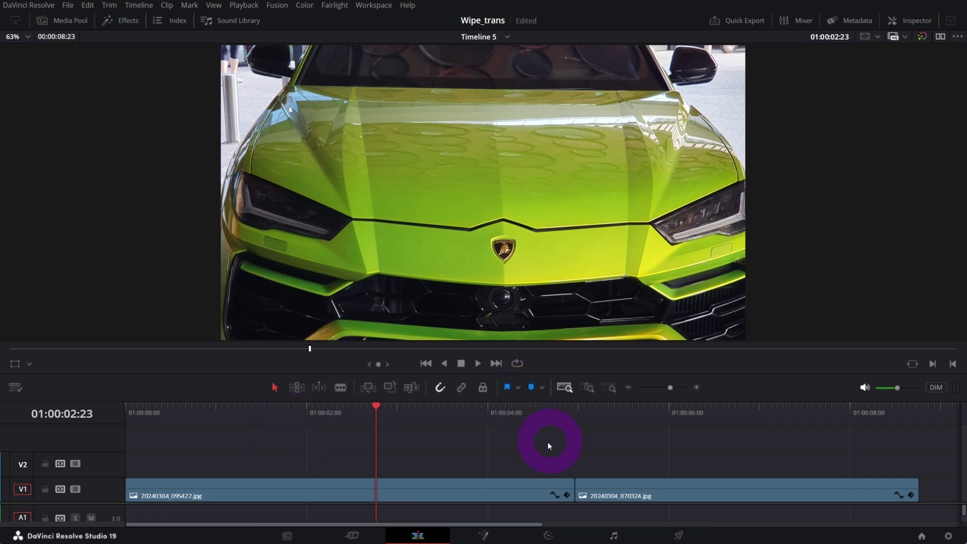
# - Scrub the timeline across the cut between the car and desert photos
pyautogui.click(489, 422)
pyautogui.click(633, 425)
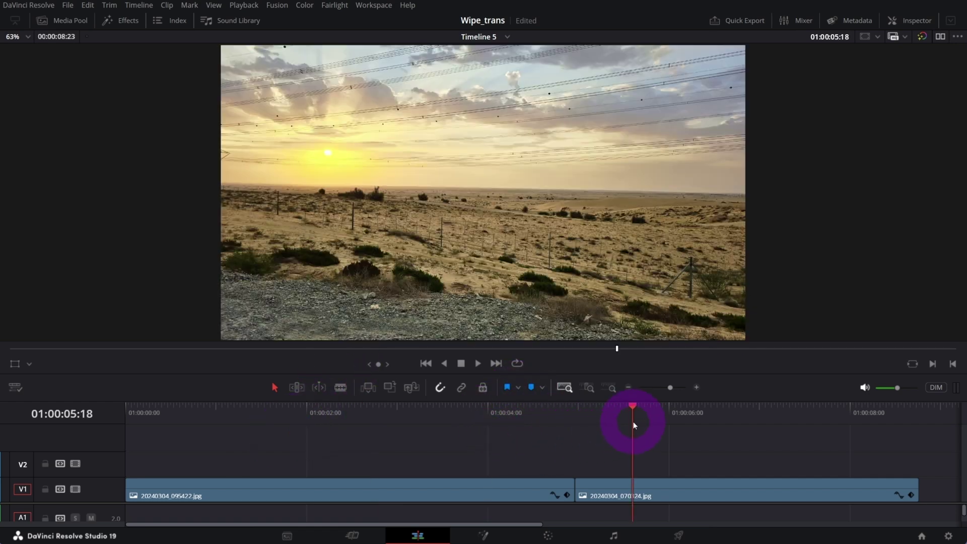
pyautogui.moveTo(502, 415); pyautogui.dragTo(322, 409)
pyautogui.click(620, 428)
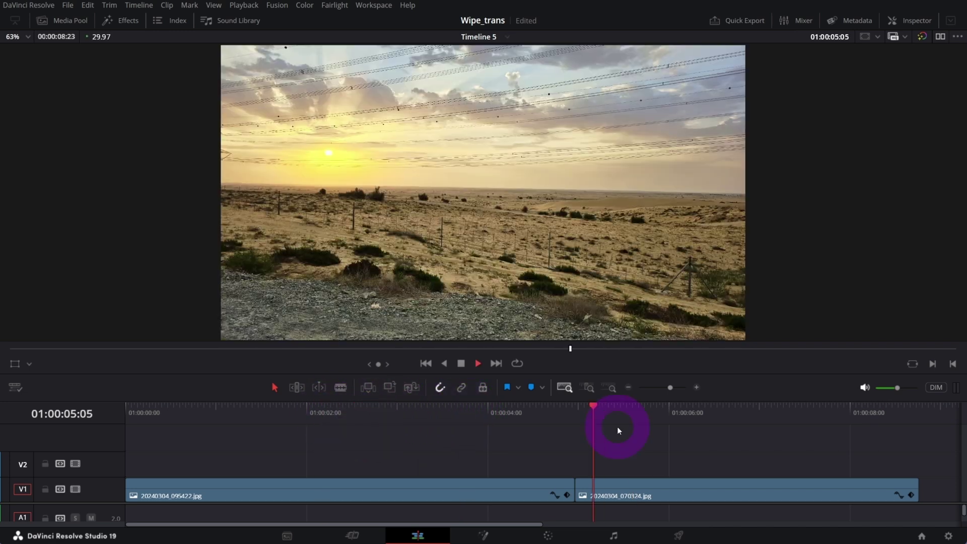
pyautogui.press('space')
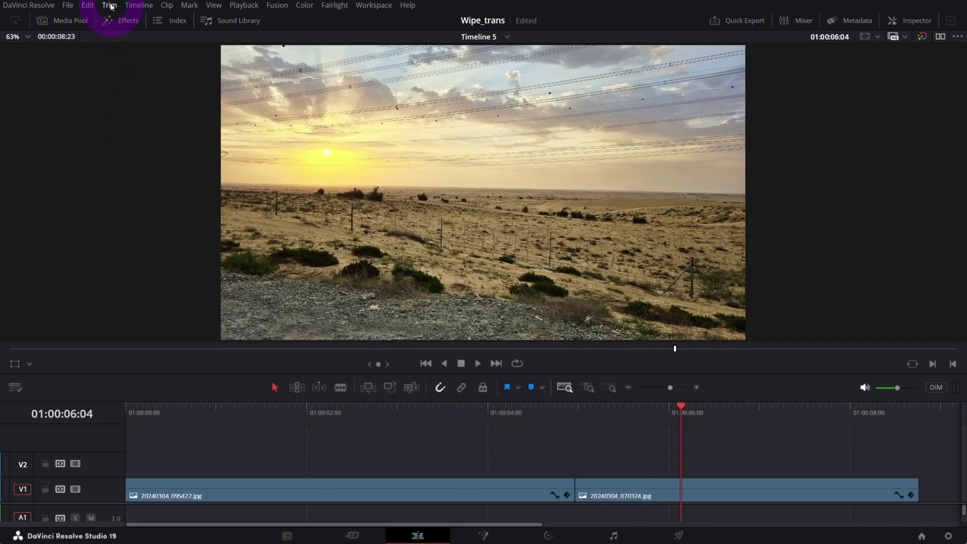
# - Find Foreground Wipe with a 'wipe' search and drop it on the V1 cut
pyautogui.click(121, 20)
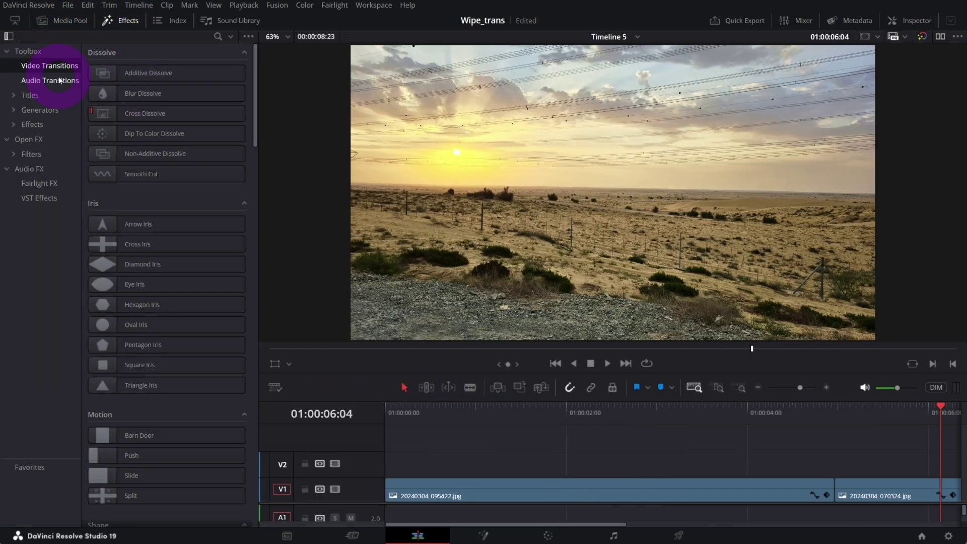
pyautogui.click(218, 37)
pyautogui.write('wipe')
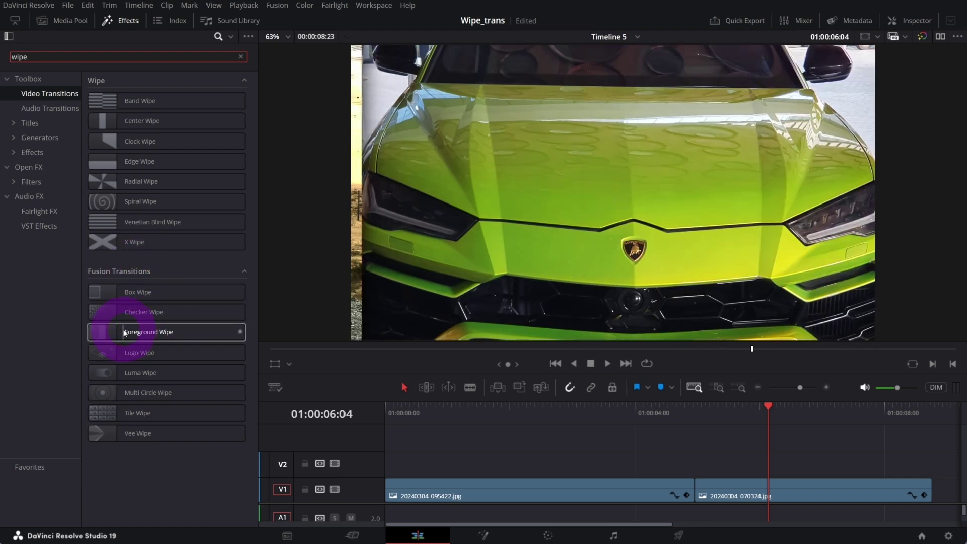
pyautogui.click(161, 333)
pyautogui.moveTo(169, 336); pyautogui.dragTo(697, 486)
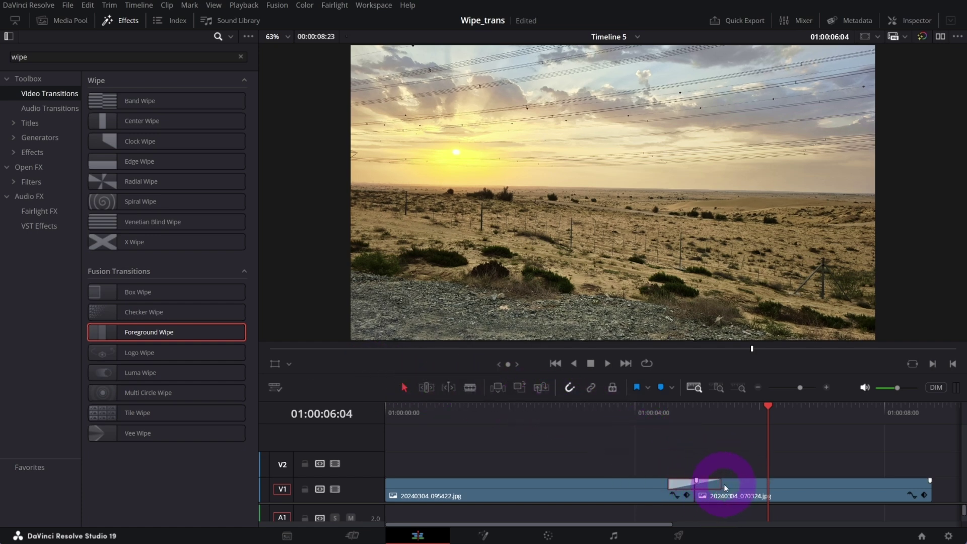
# - Lengthen the Foreground Wipe transition and play it back
pyautogui.moveTo(719, 486); pyautogui.dragTo(804, 487)
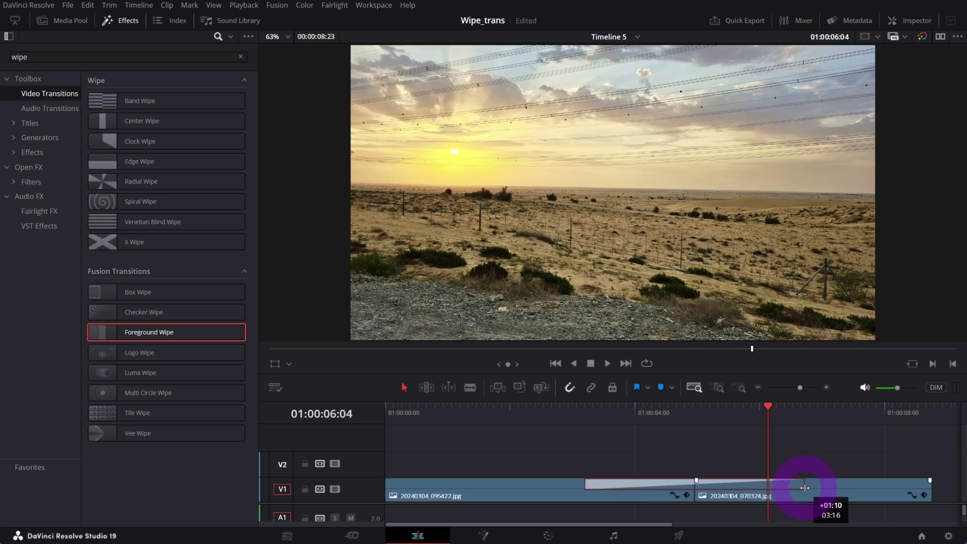
pyautogui.click(562, 419)
pyautogui.press('space')
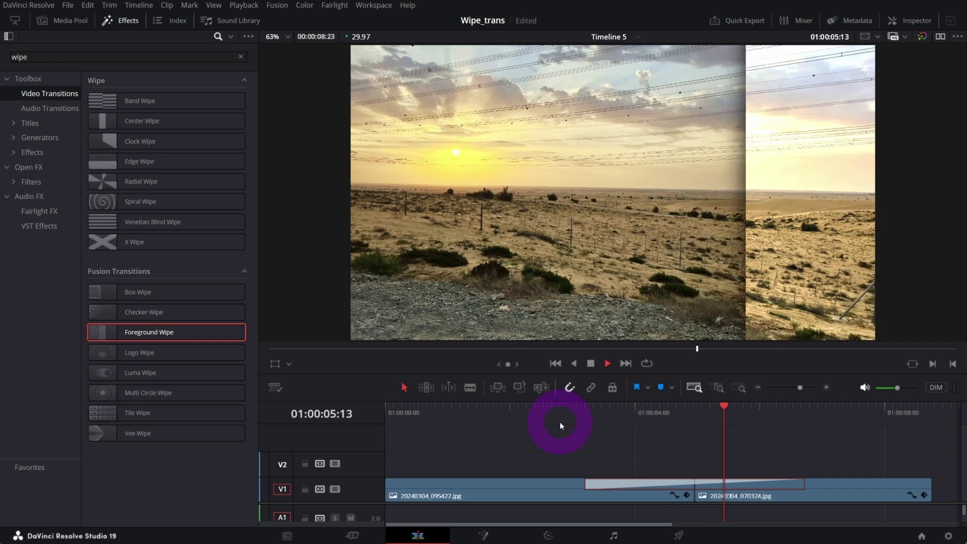
pyautogui.press('space')
# - Reduce the Foreground Wipe's Border Width to 0.136 in the Inspector
pyautogui.click(124, 21)
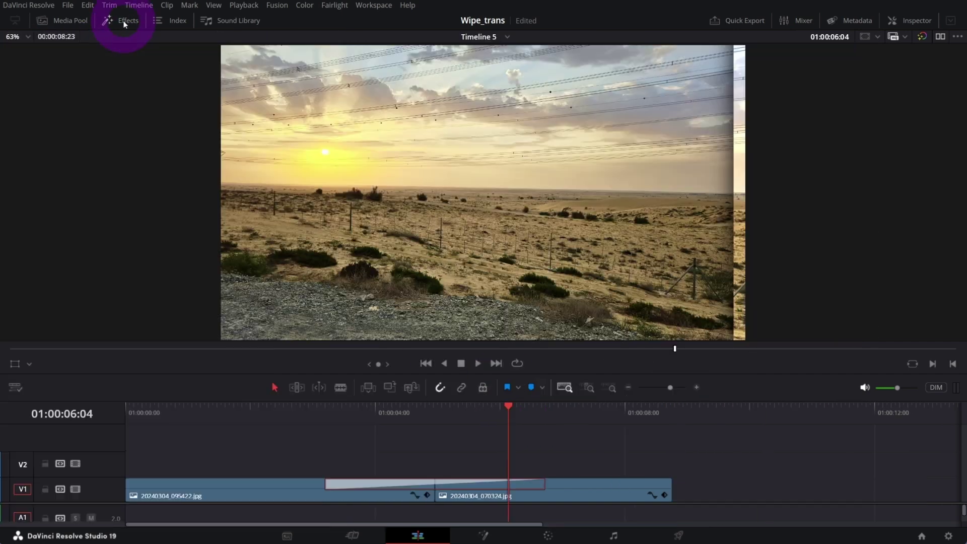
pyautogui.click(915, 22)
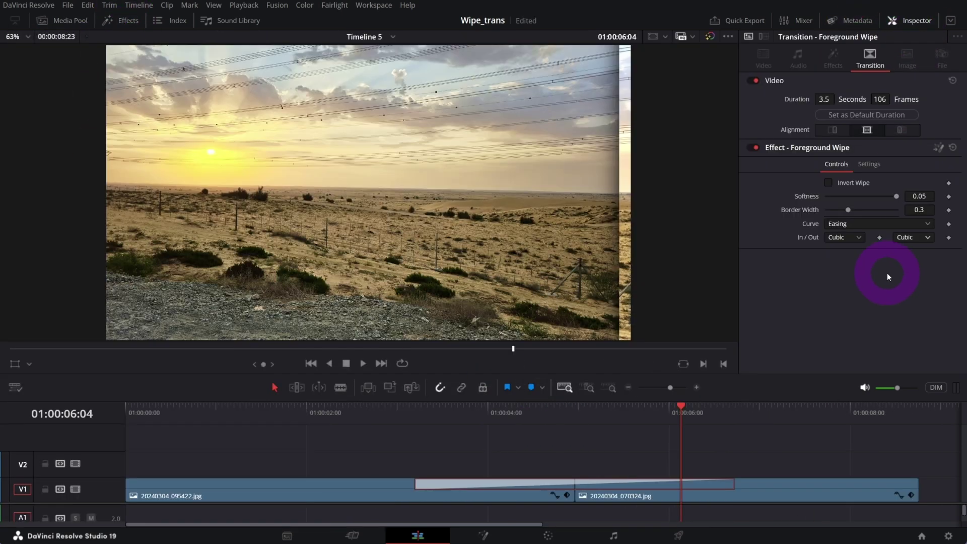
pyautogui.moveTo(543, 430); pyautogui.dragTo(564, 416)
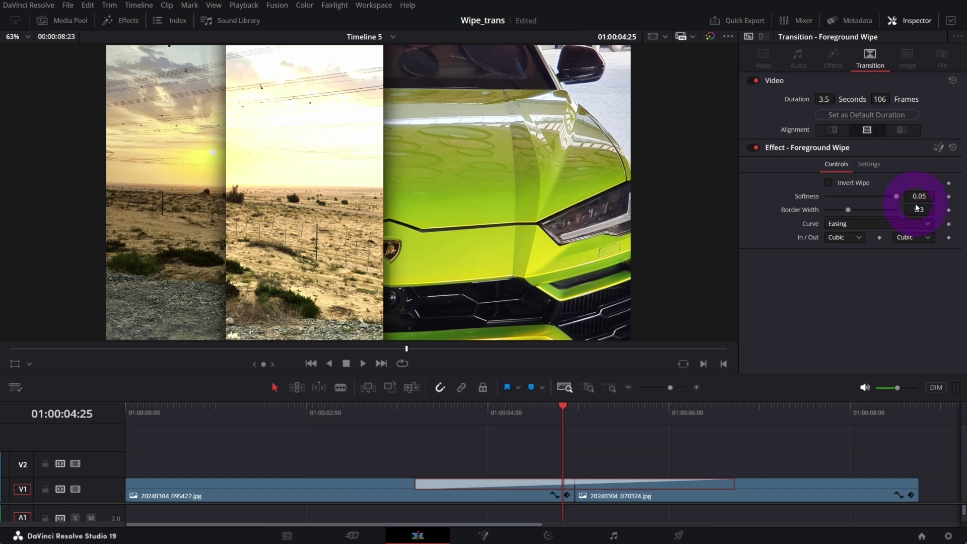
pyautogui.moveTo(921, 208); pyautogui.dragTo(831, 224)
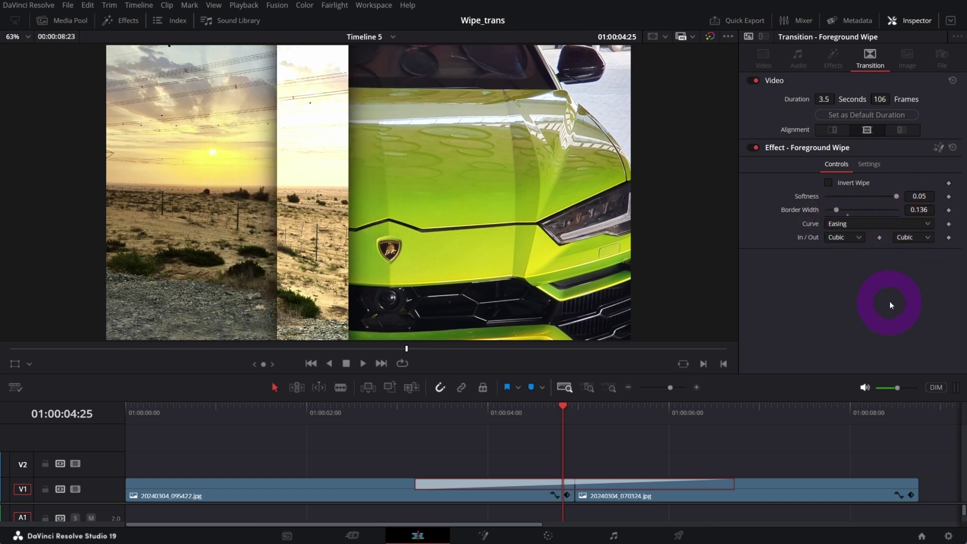
# - Preview the wipe, park the playhead mid-wipe and reselect the transition
pyautogui.click(428, 416)
pyautogui.press('space')
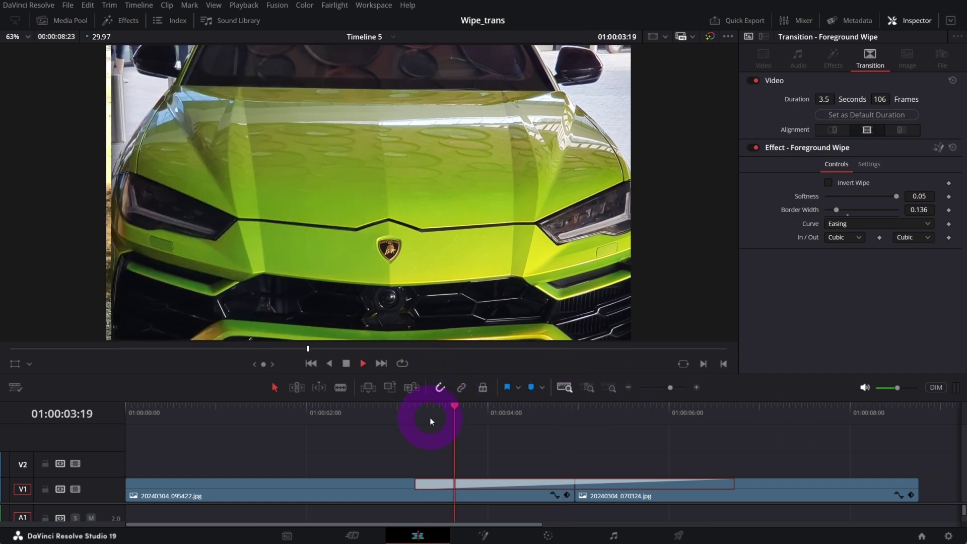
pyautogui.press('space')
pyautogui.click(498, 413)
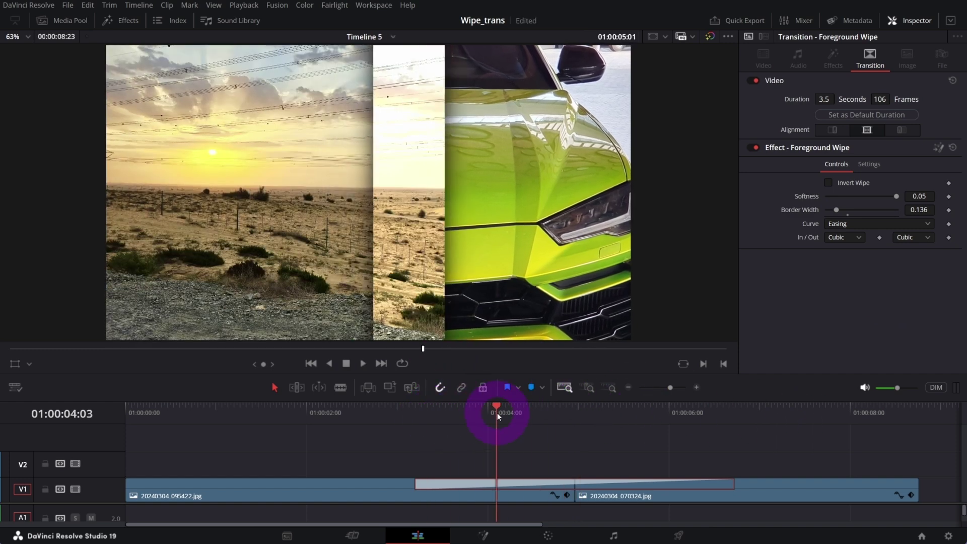
pyautogui.click(516, 445)
pyautogui.click(521, 484)
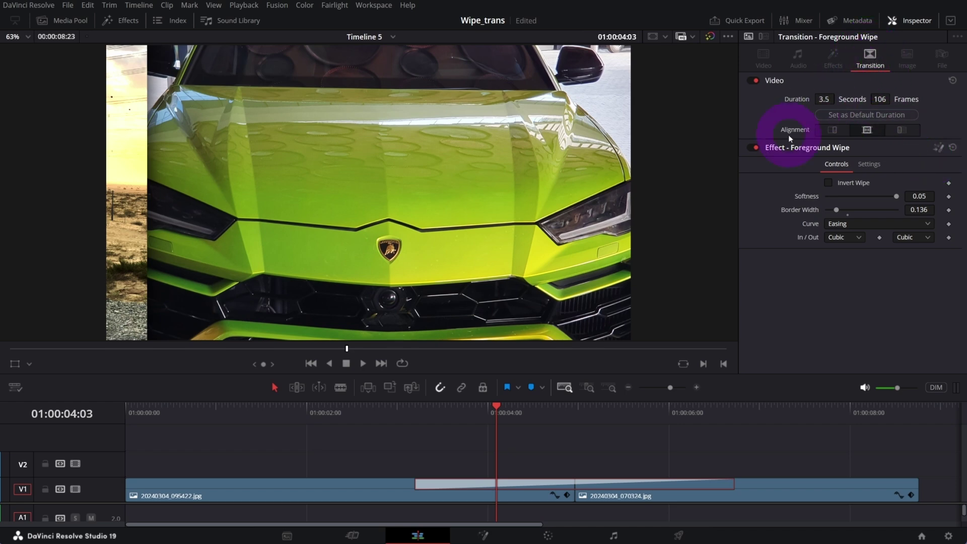
# - Open the wipe in Fusion, close Media Pool and Inspector, and centre the node graph
pyautogui.click(938, 148)
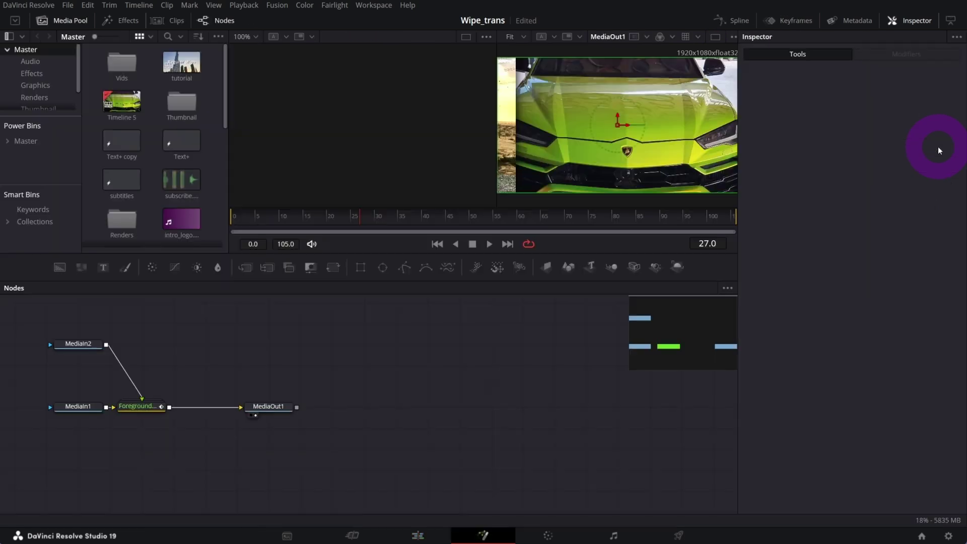
pyautogui.click(64, 21)
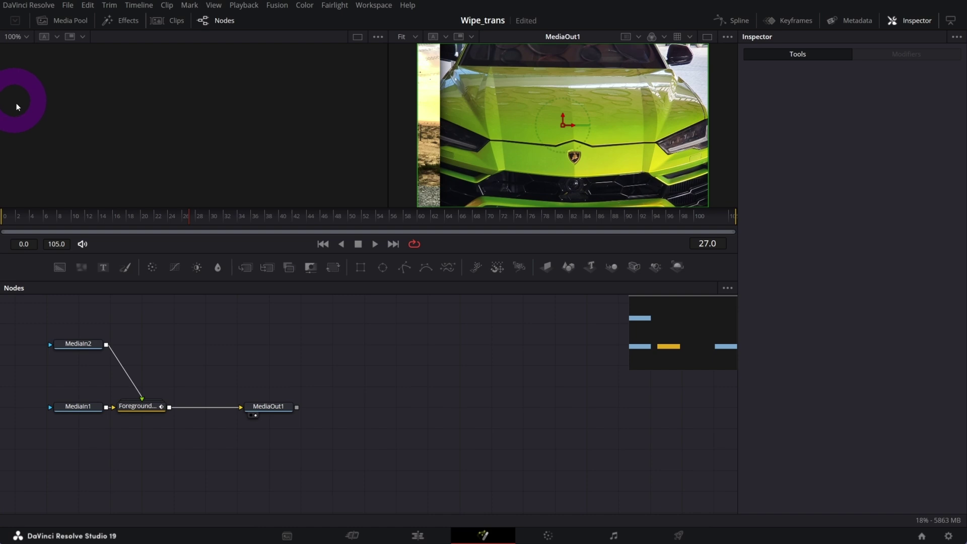
pyautogui.click(905, 23)
pyautogui.moveTo(865, 398); pyautogui.dragTo(884, 343)
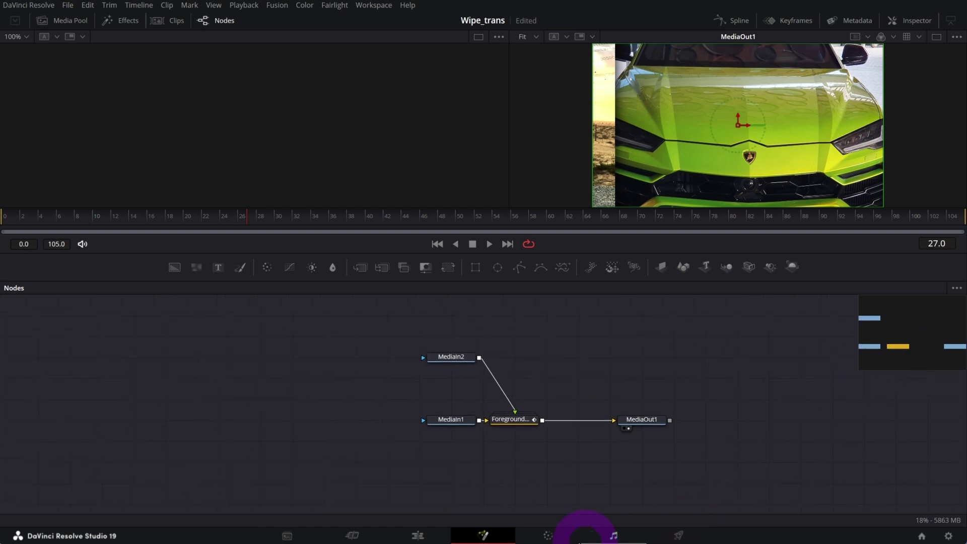
pyautogui.click(379, 389)
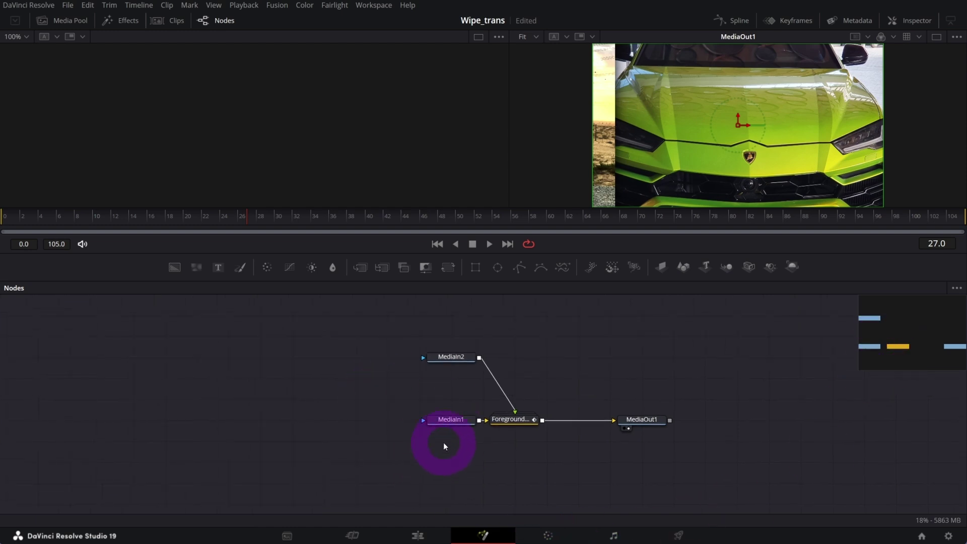
# - Move MediaIn1 to the lower left and MediaIn2 to the upper left
pyautogui.moveTo(446, 422); pyautogui.dragTo(232, 480)
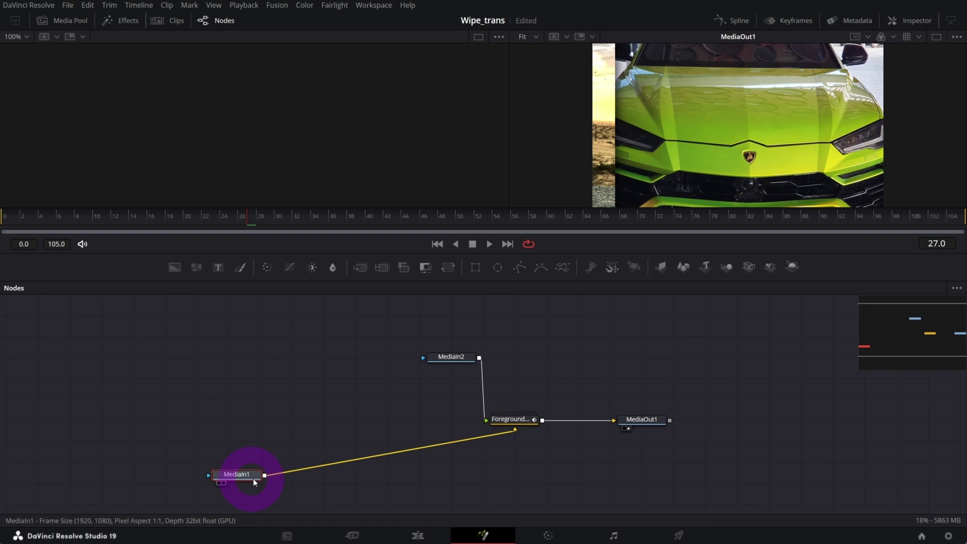
pyautogui.moveTo(450, 358); pyautogui.dragTo(225, 325)
pyautogui.click(250, 407)
pyautogui.moveTo(250, 479); pyautogui.dragTo(231, 472)
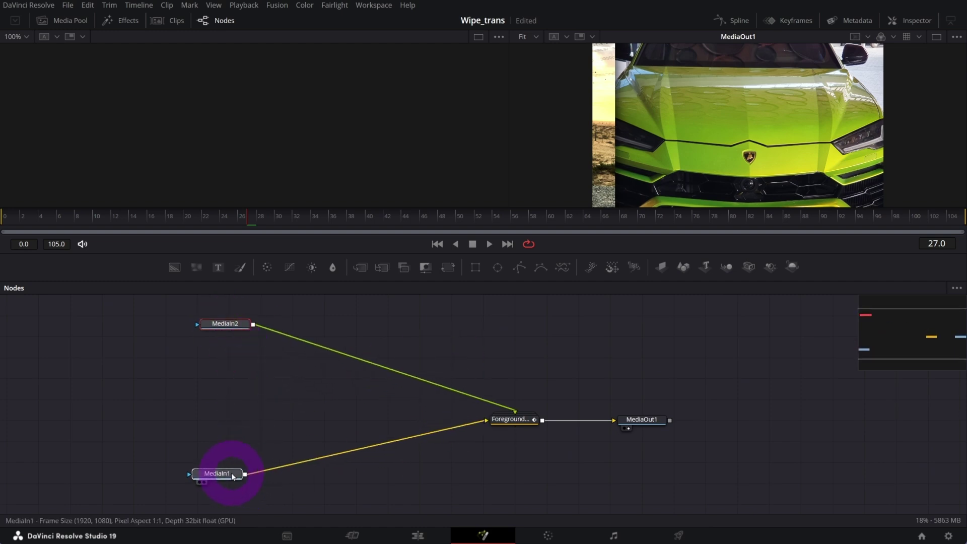
pyautogui.click(225, 350)
pyautogui.moveTo(219, 326); pyautogui.dragTo(231, 328)
pyautogui.click(380, 465)
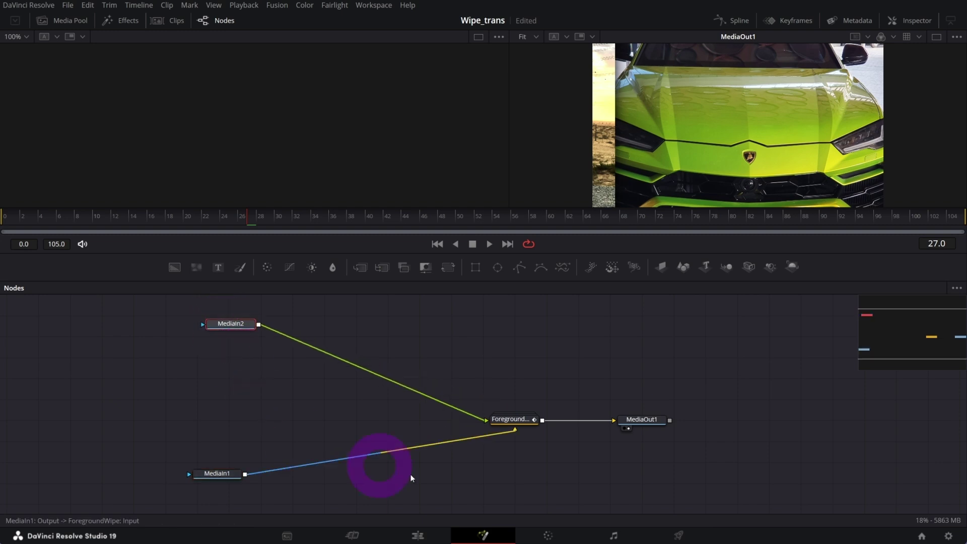
# - Move MediaOut1 far right and nudge the ForegroundWipe node into place
pyautogui.click(629, 422)
pyautogui.moveTo(641, 425); pyautogui.dragTo(827, 438)
pyautogui.click(794, 541)
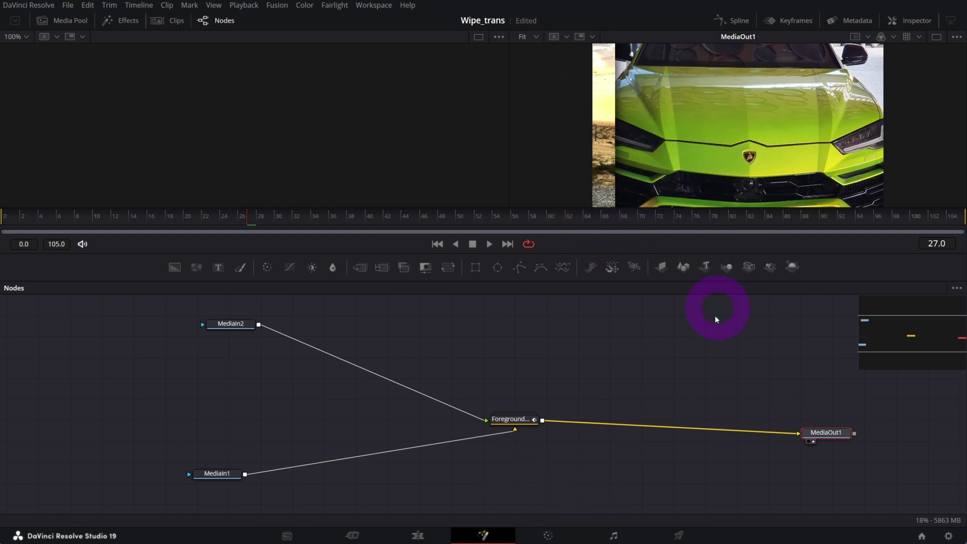
pyautogui.click(512, 426)
pyautogui.moveTo(512, 426); pyautogui.dragTo(521, 435)
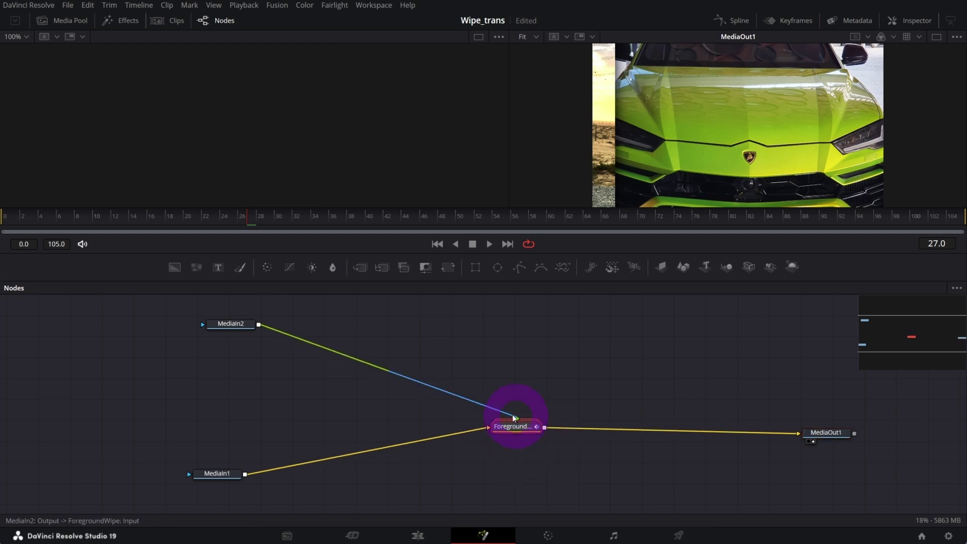
pyautogui.click(502, 428)
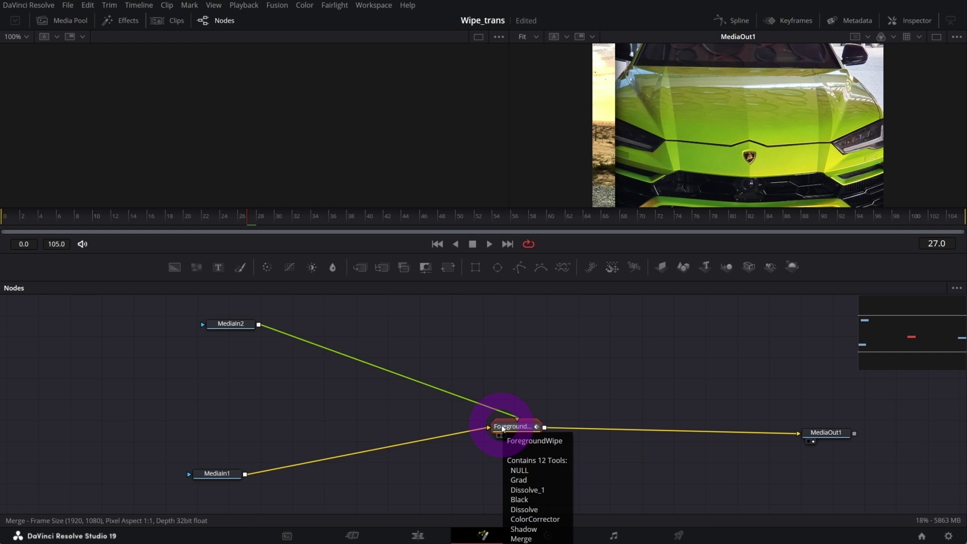
pyautogui.rightClick(503, 428)
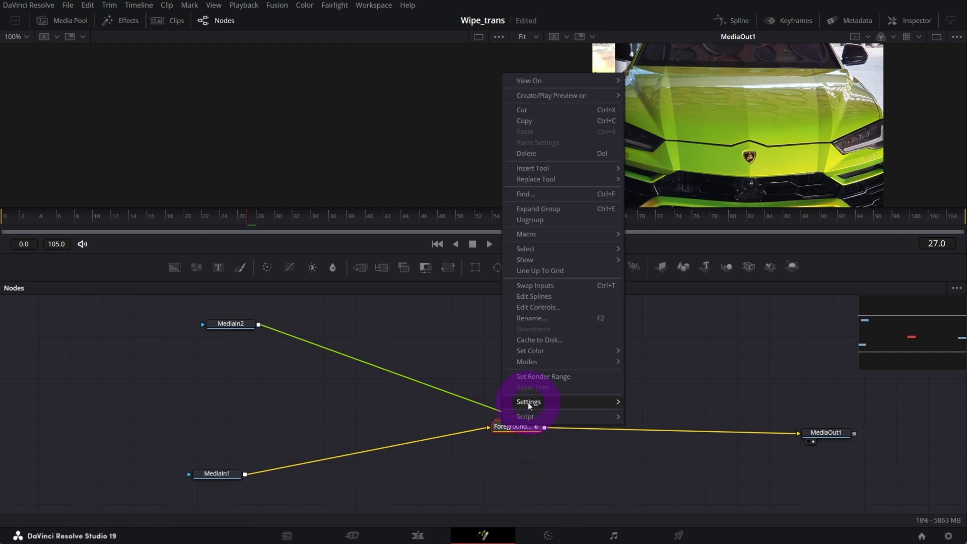
# - Ungroup the Foreground group node, recentre the graph and preview at frame 47
pyautogui.click(530, 220)
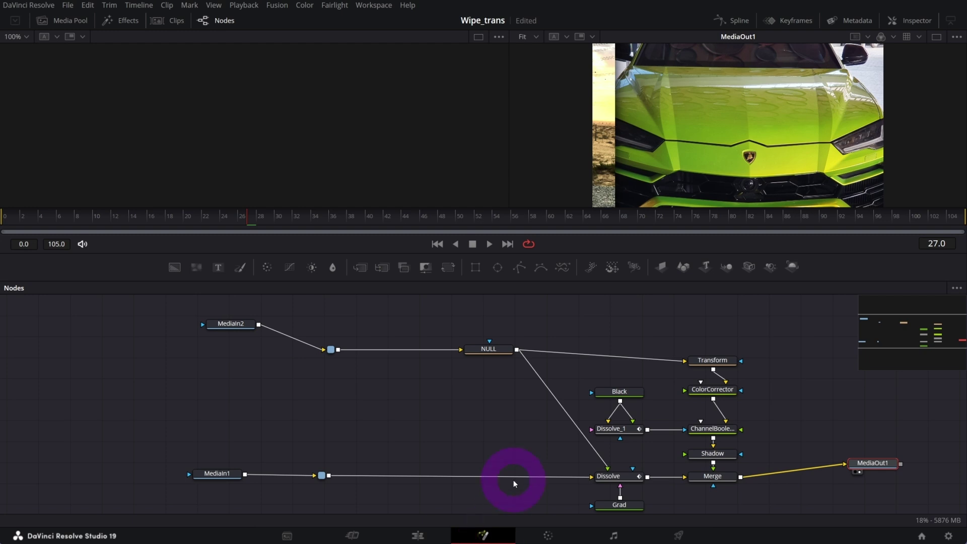
pyautogui.moveTo(875, 348); pyautogui.dragTo(917, 335)
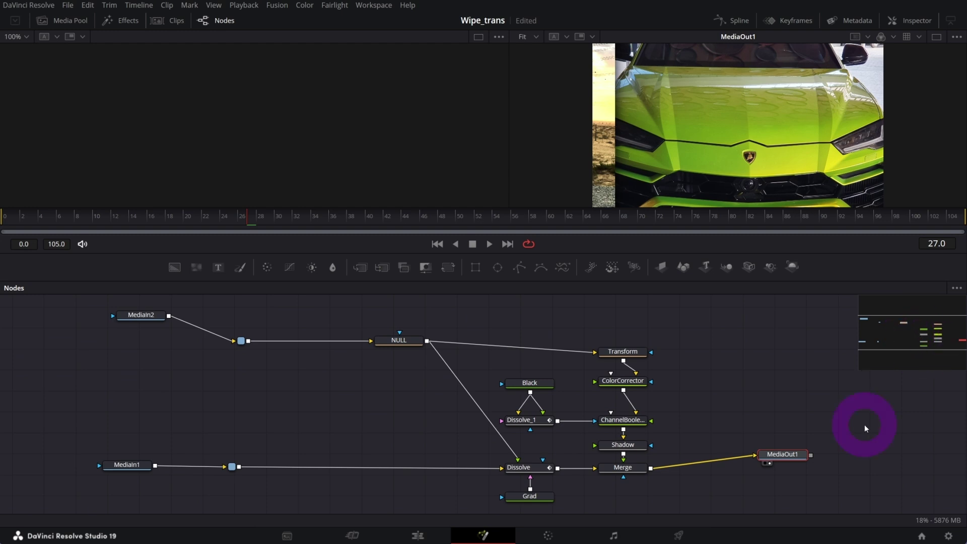
pyautogui.moveTo(302, 215); pyautogui.dragTo(431, 218)
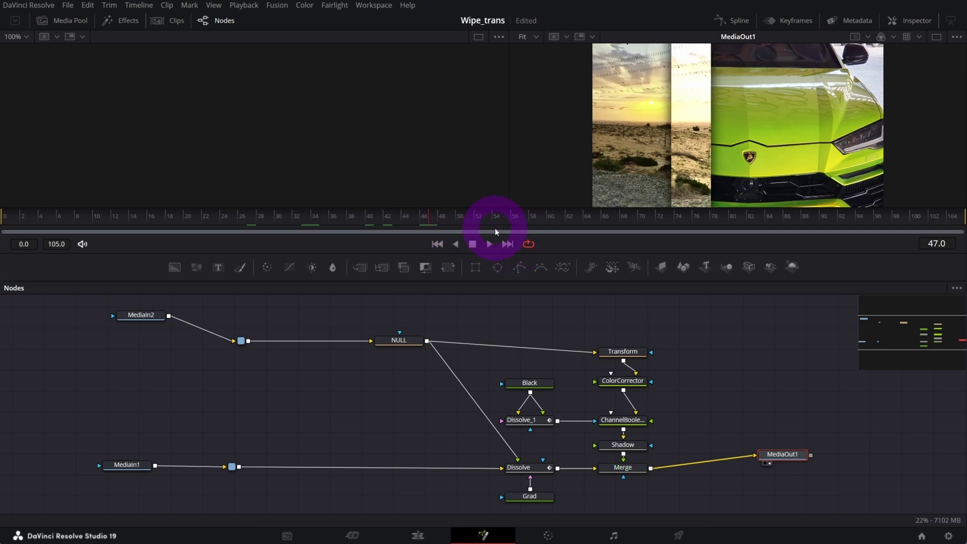
pyautogui.click(937, 37)
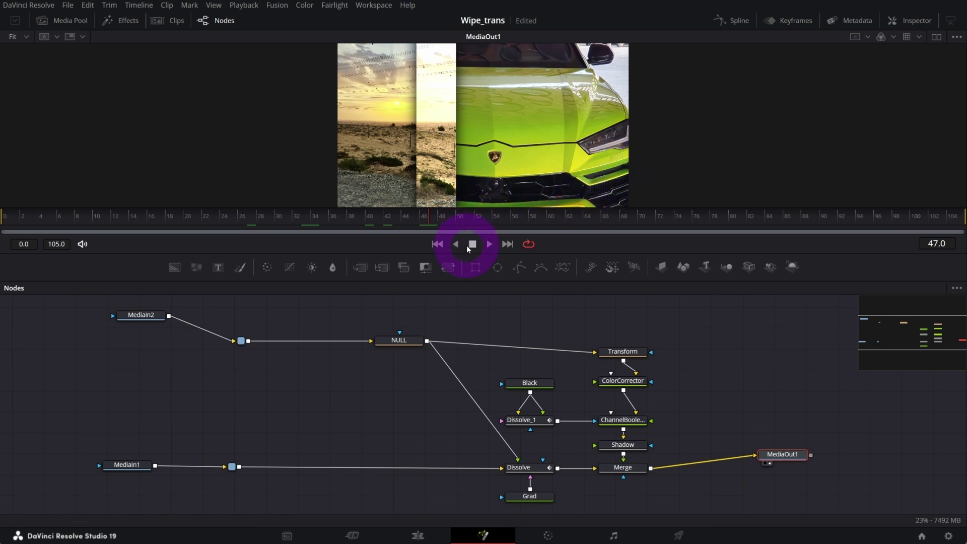
# - Enlarge the single viewer, hide the node navigator with V, and open Shadow's settings
pyautogui.moveTo(462, 254); pyautogui.dragTo(442, 297)
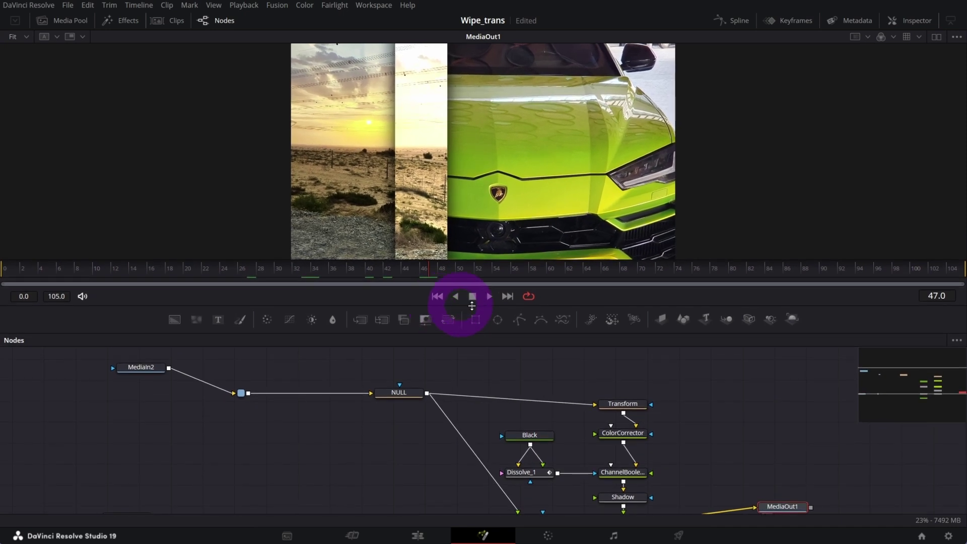
pyautogui.moveTo(905, 397)
pyautogui.mouseDown()
pyautogui.moveTo(917, 386)
pyautogui.moveTo(888, 400)
pyautogui.mouseUp()
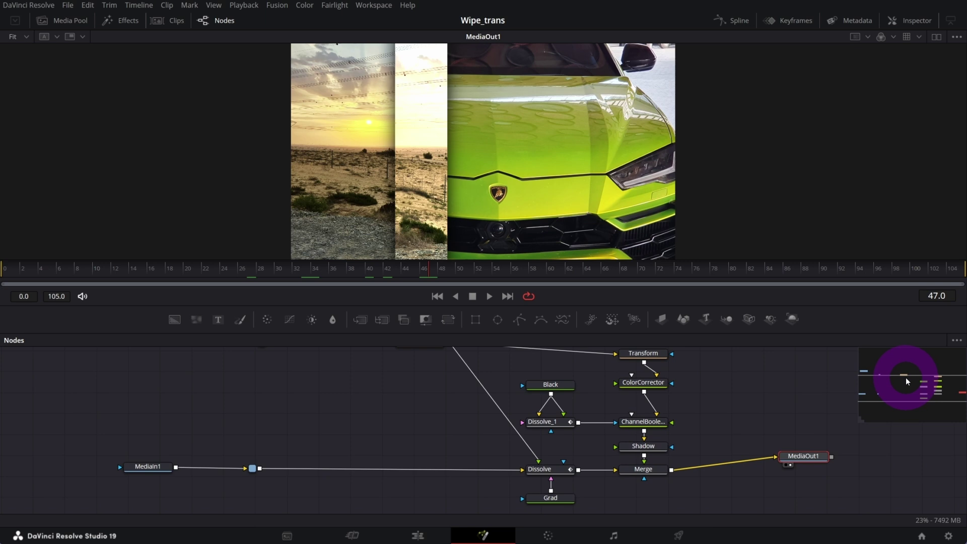
pyautogui.press('v')
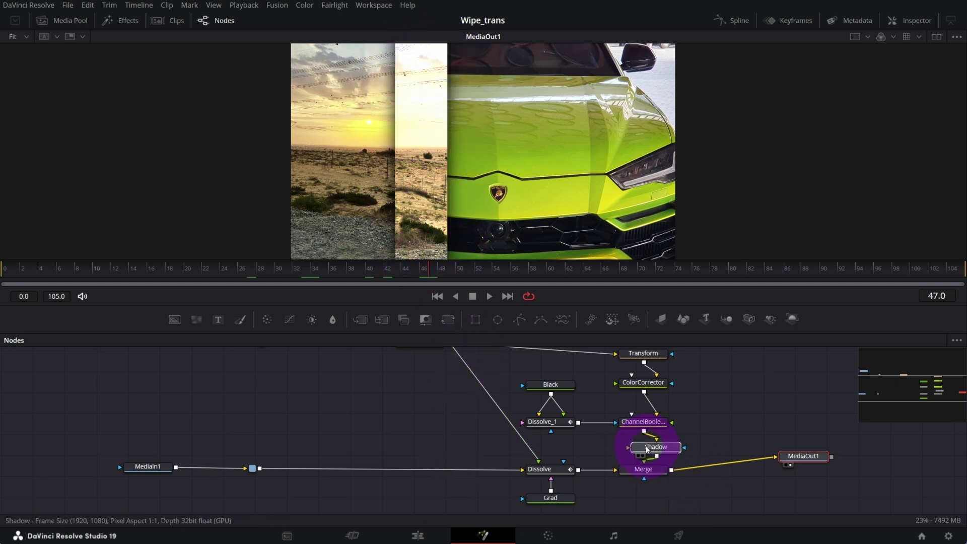
pyautogui.moveTo(637, 448); pyautogui.dragTo(638, 447)
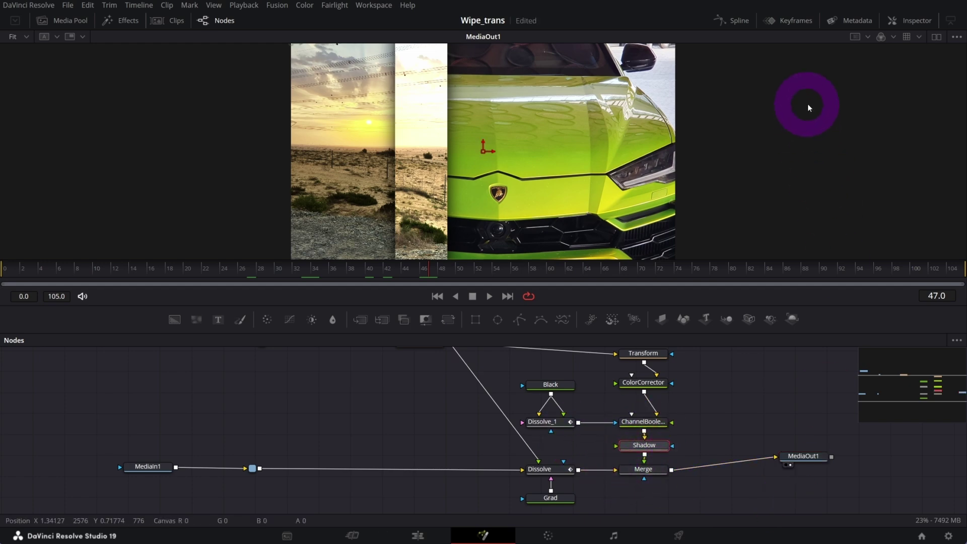
pyautogui.click(910, 20)
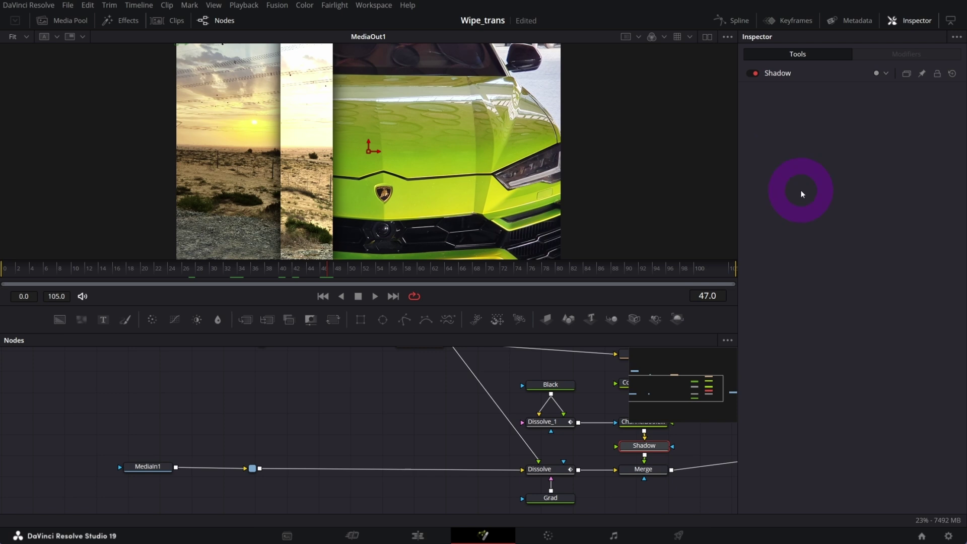
# - Set the Shadow Color to white (#ffffff) and scrub to review the edge
pyautogui.click(782, 75)
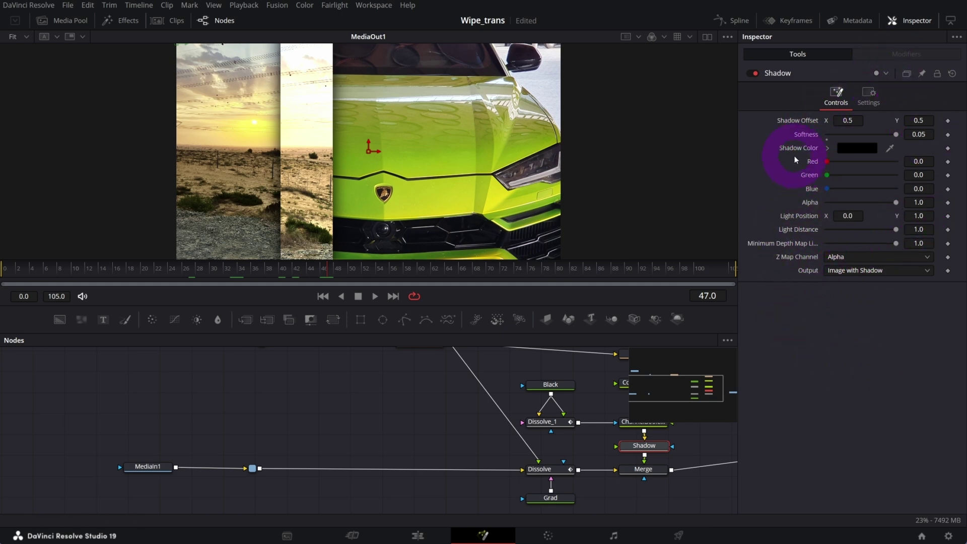
pyautogui.click(855, 150)
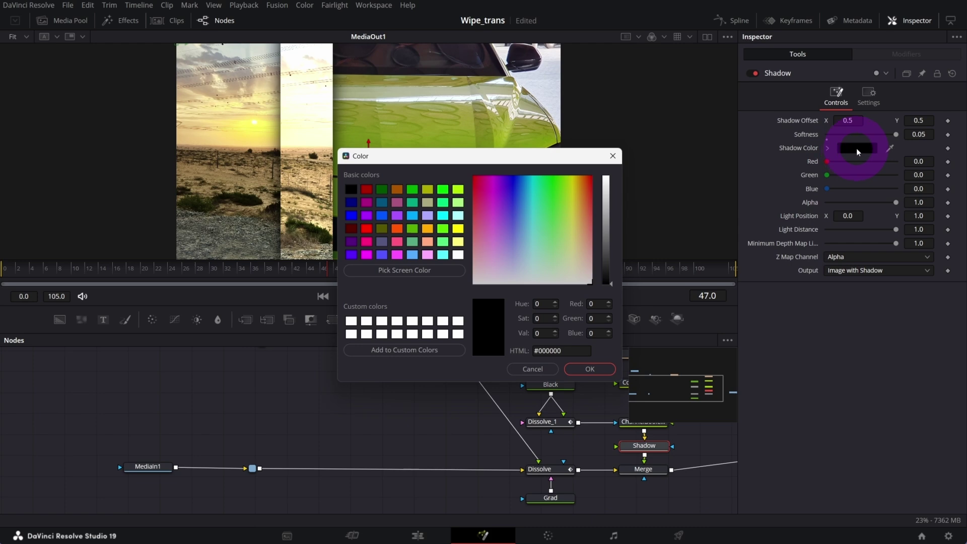
pyautogui.click(458, 255)
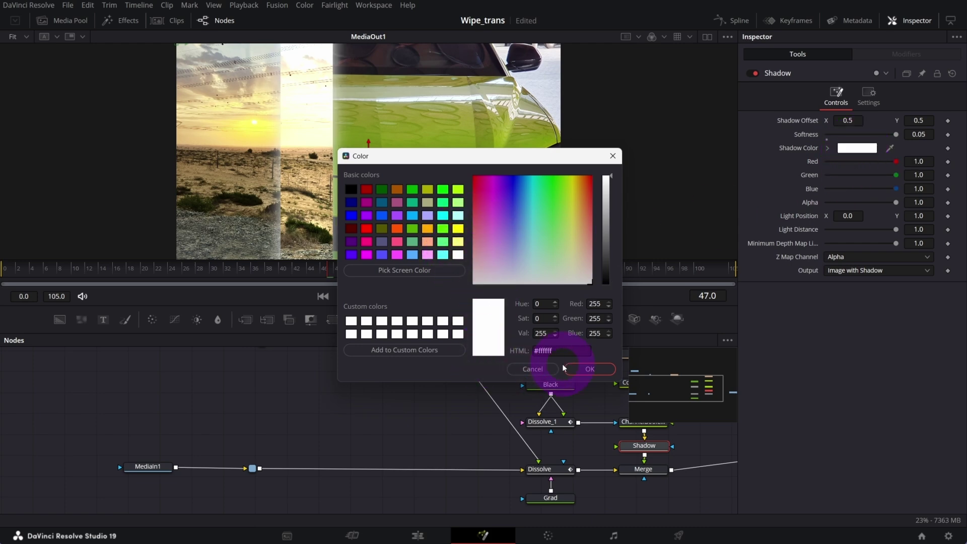
pyautogui.click(572, 369)
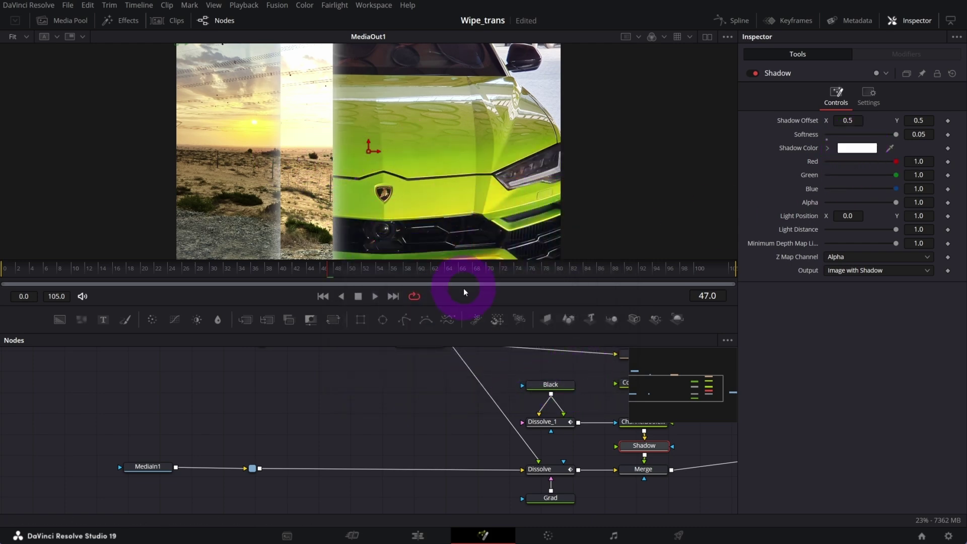
pyautogui.moveTo(464, 292); pyautogui.dragTo(439, 274)
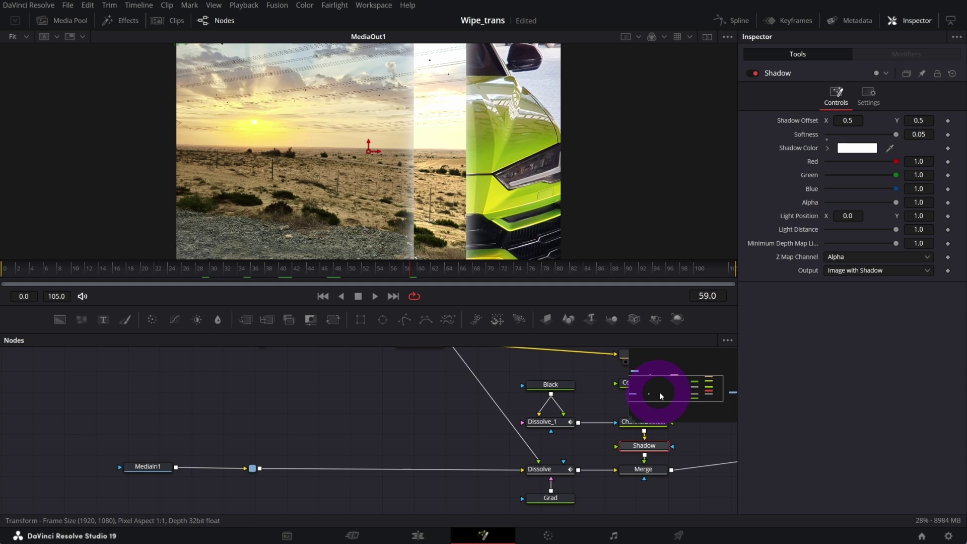
# - Move Dissolve and Grad down-left together, then drag Merge lower
pyautogui.click(682, 381)
pyautogui.moveTo(683, 382); pyautogui.dragTo(698, 393)
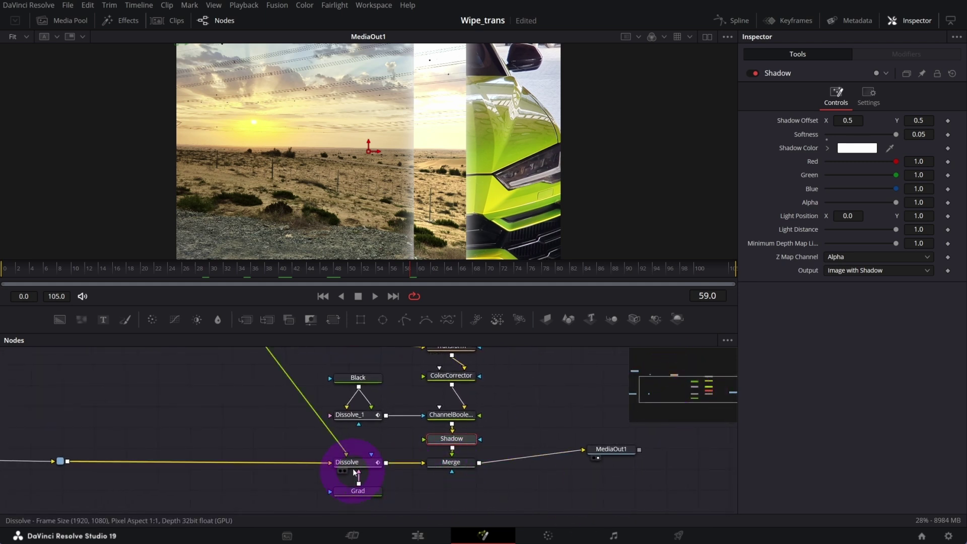
pyautogui.moveTo(318, 454); pyautogui.dragTo(378, 498)
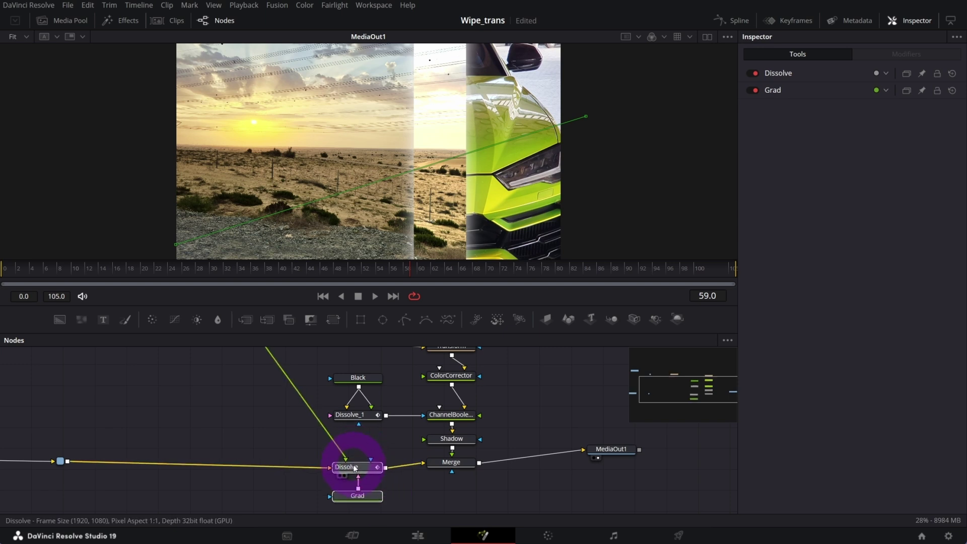
pyautogui.moveTo(353, 458); pyautogui.dragTo(324, 504)
pyautogui.click(447, 466)
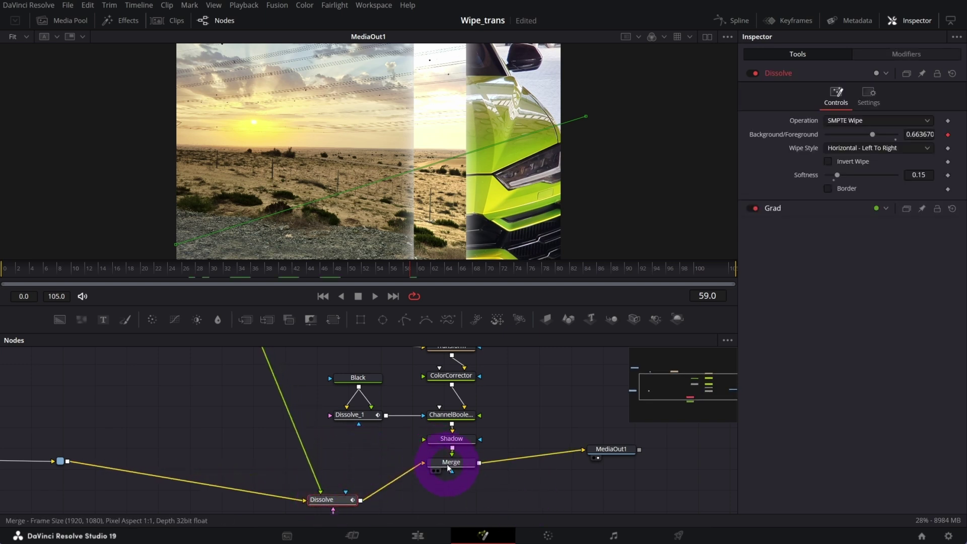
pyautogui.moveTo(448, 465); pyautogui.dragTo(443, 507)
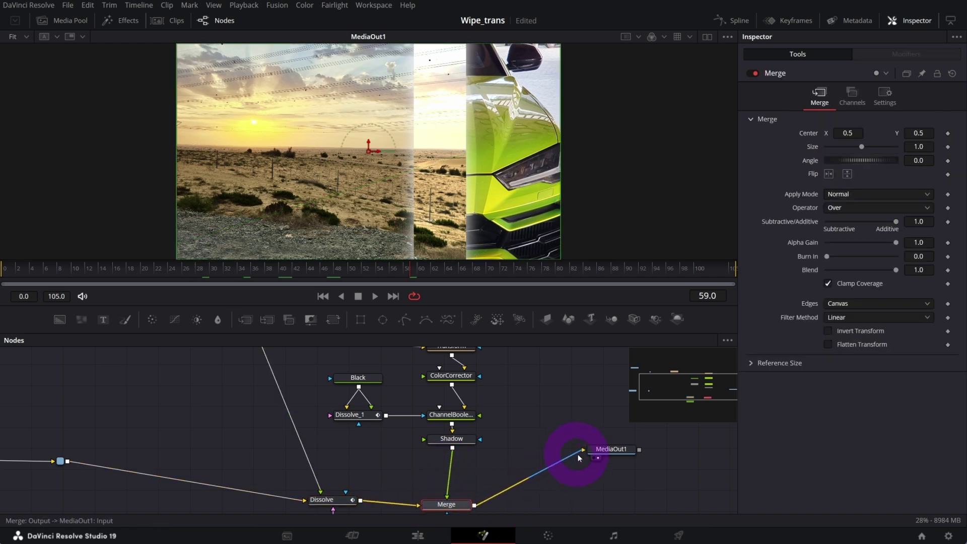
# - Move MediaOut1 right and add a Soft Glow node after Shadow
pyautogui.moveTo(605, 451); pyautogui.dragTo(681, 473)
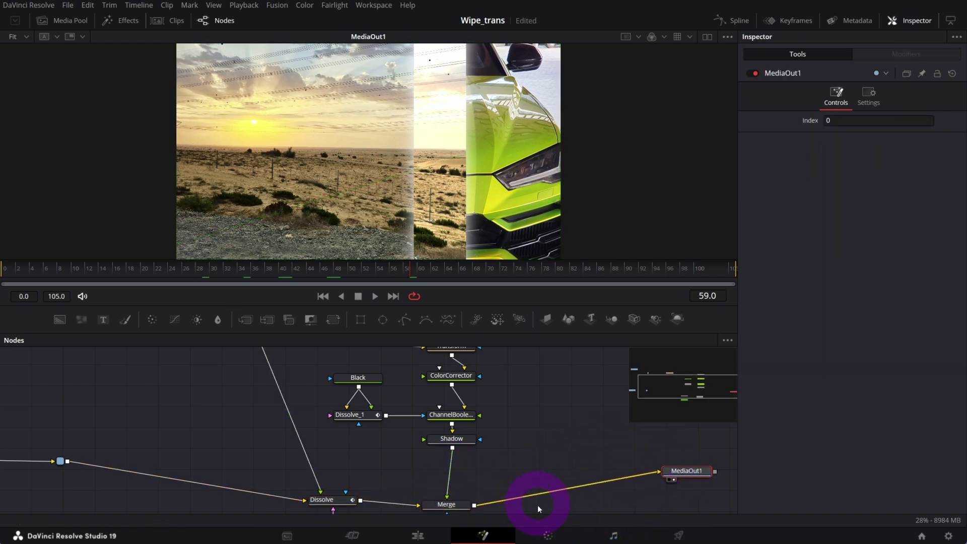
pyautogui.click(446, 440)
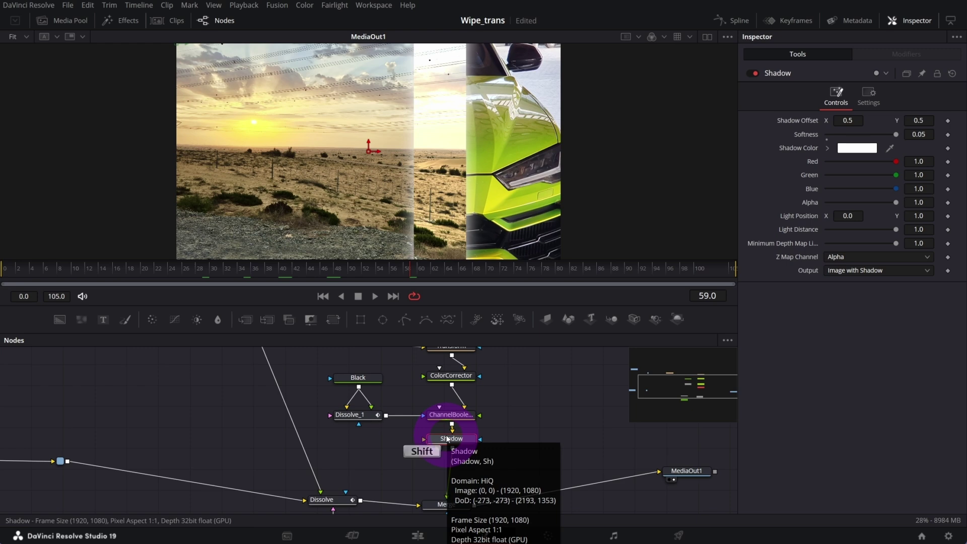
pyautogui.hotkey('shift', 'space')
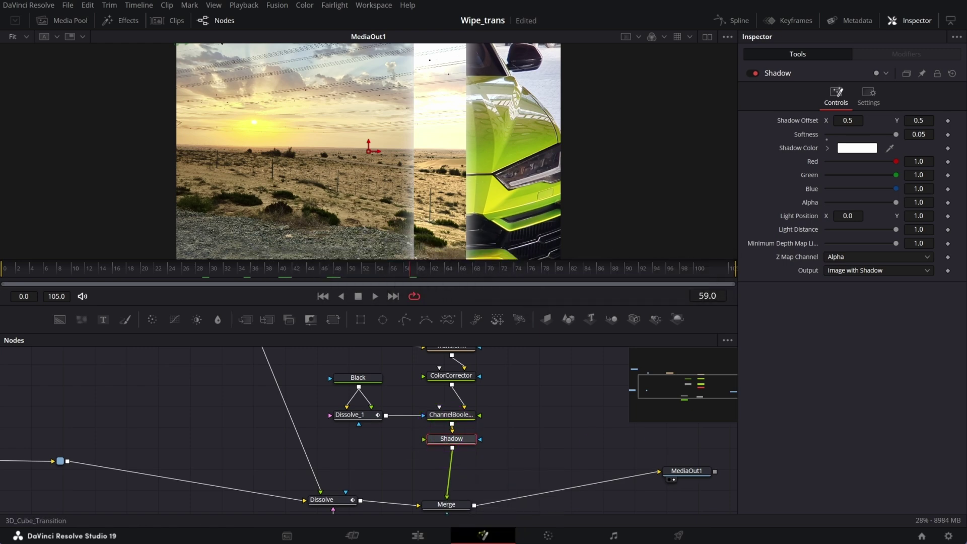
pyautogui.moveTo(755, 111); pyautogui.dragTo(599, 108)
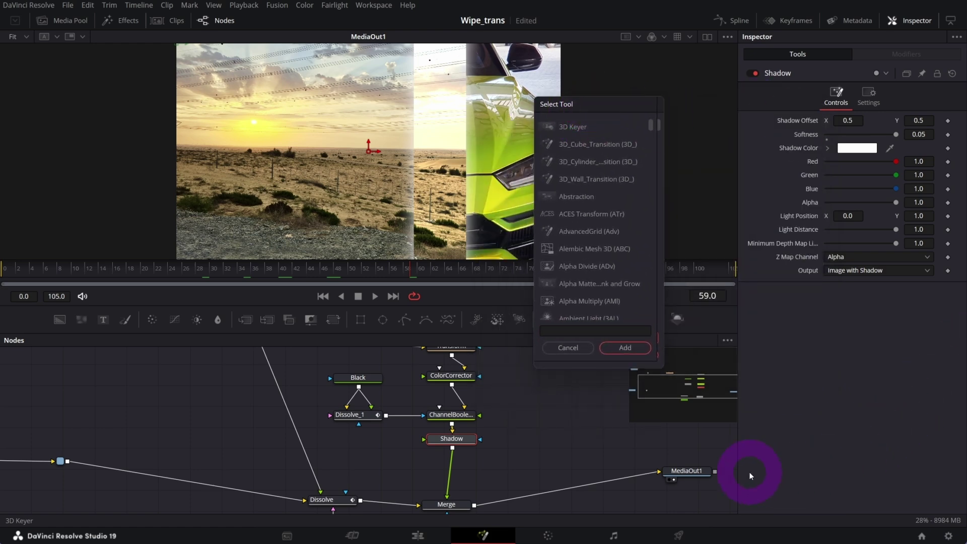
pyautogui.click(454, 439)
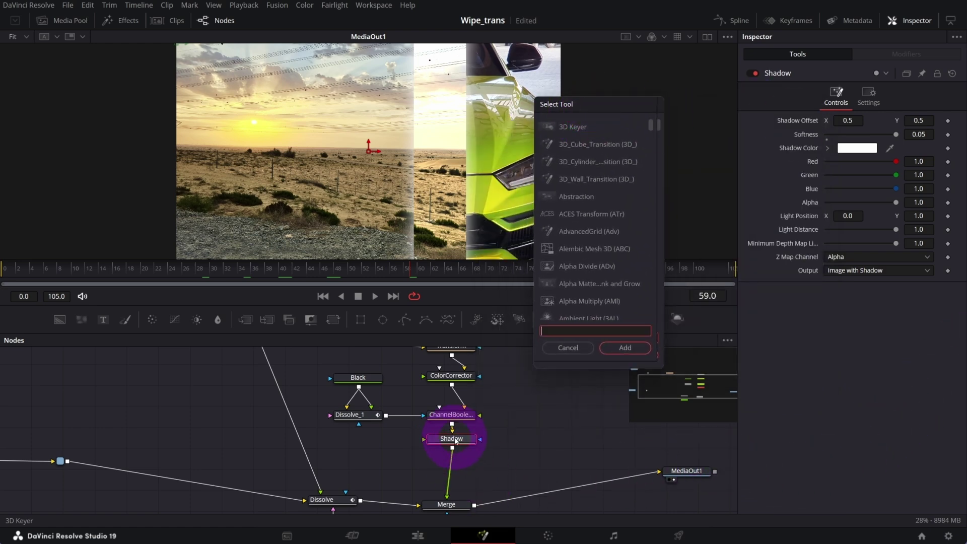
pyautogui.click(559, 329)
pyautogui.write('sofr')
pyautogui.press('BackSpace')
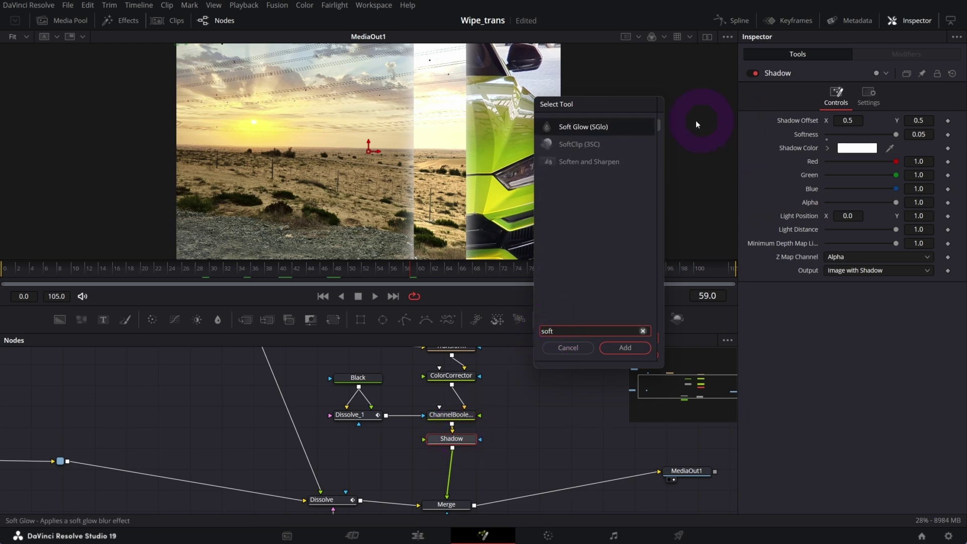
pyautogui.click(566, 128)
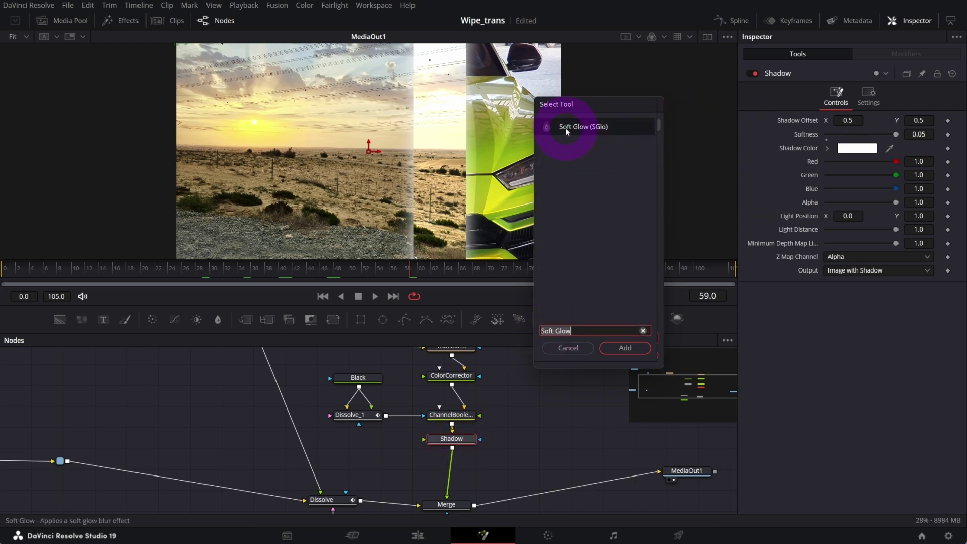
pyautogui.click(616, 347)
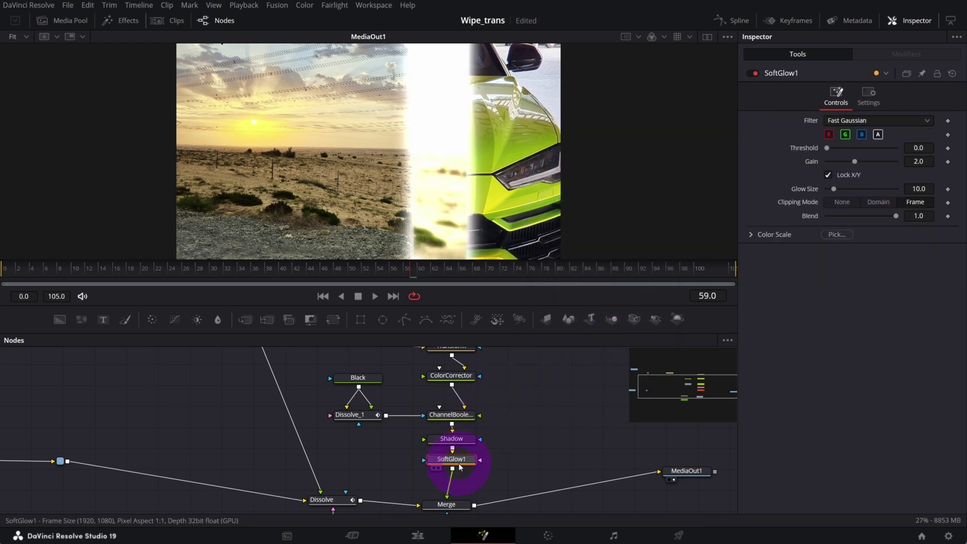
# - Give SoftGlow1 threshold 0.63, gain 0.669 and glow size 88.2
pyautogui.moveTo(460, 467); pyautogui.dragTo(452, 474)
pyautogui.click(798, 107)
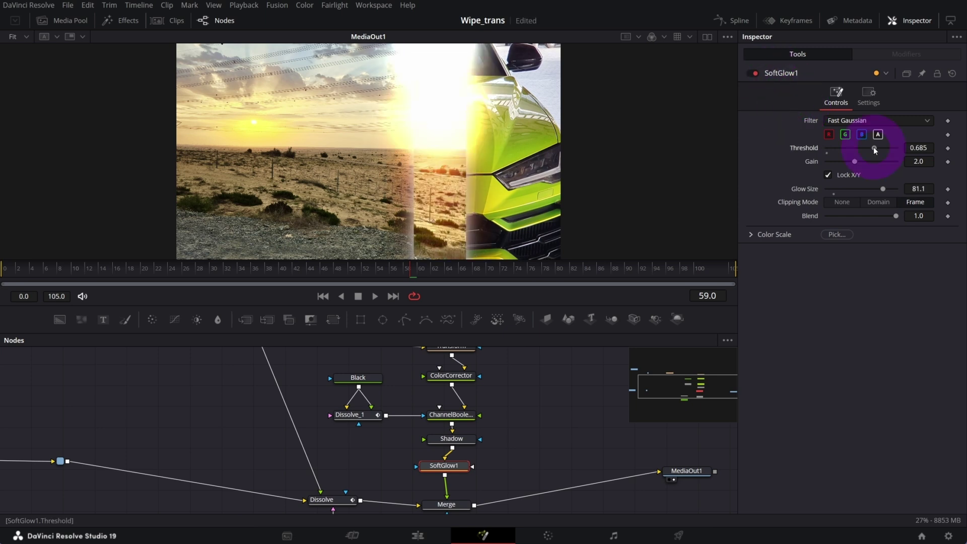
pyautogui.moveTo(874, 146); pyautogui.dragTo(836, 161)
pyautogui.click(883, 188)
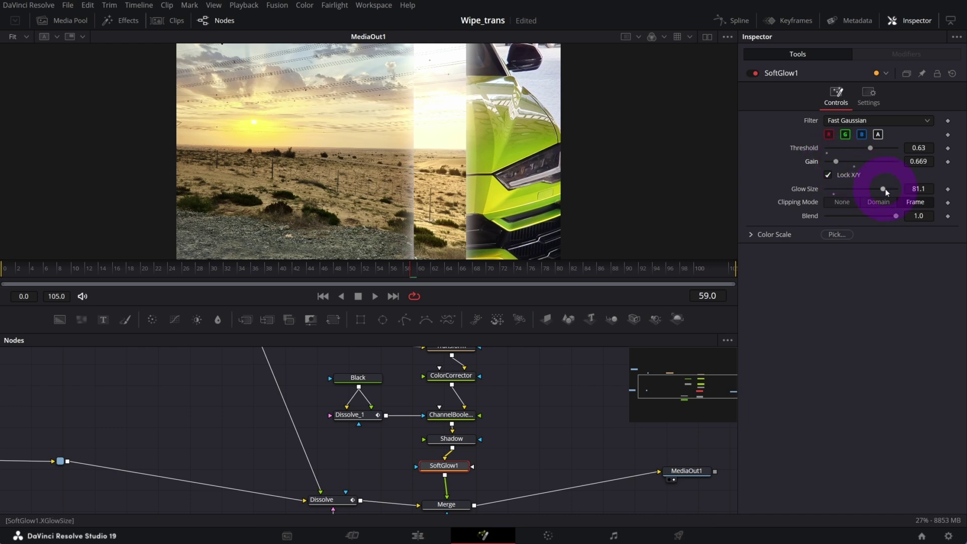
pyautogui.moveTo(881, 188)
pyautogui.mouseDown()
pyautogui.moveTo(833, 189)
pyautogui.moveTo(888, 190)
pyautogui.mouseUp()
pyautogui.click(840, 338)
pyautogui.moveTo(456, 474); pyautogui.dragTo(459, 470)
pyautogui.click(529, 475)
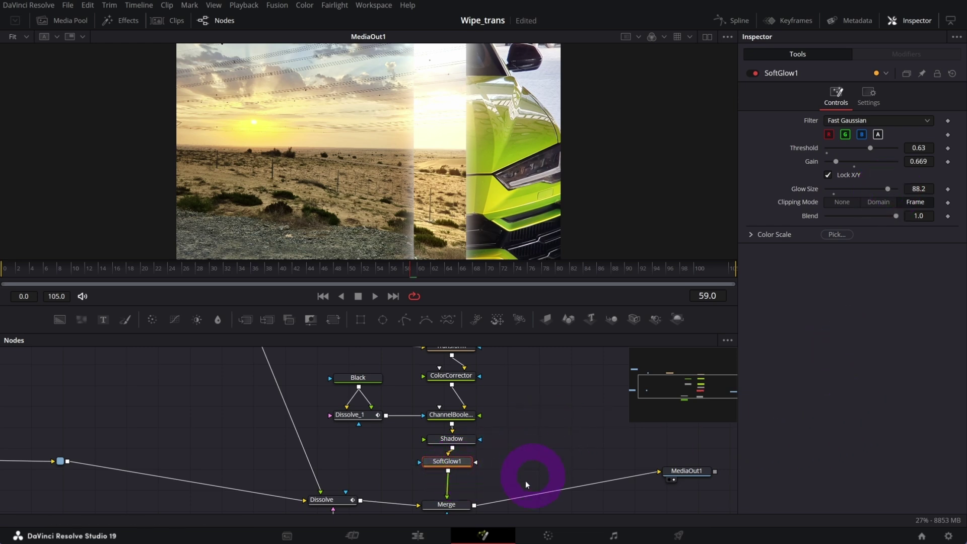
pyautogui.click(452, 465)
pyautogui.click(459, 468)
# - Add a Light Rays node after SoftGlow1, lining it up with Merge below
pyautogui.hotkey('shift', 'space')
pyautogui.moveTo(921, 97); pyautogui.dragTo(630, 130)
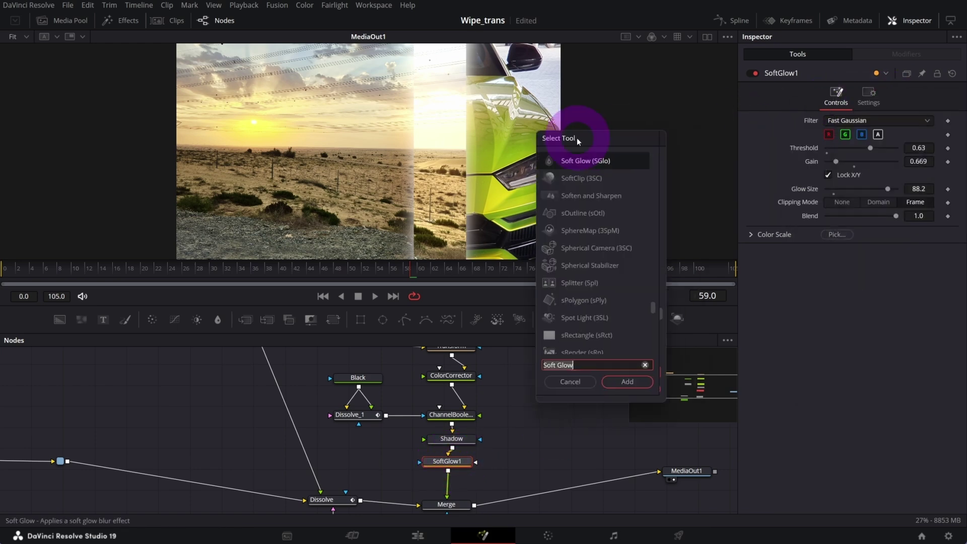
pyautogui.click(586, 365)
pyautogui.click(600, 368)
pyautogui.hotkey('ctrl', 'a')
pyautogui.write('Light Rays')
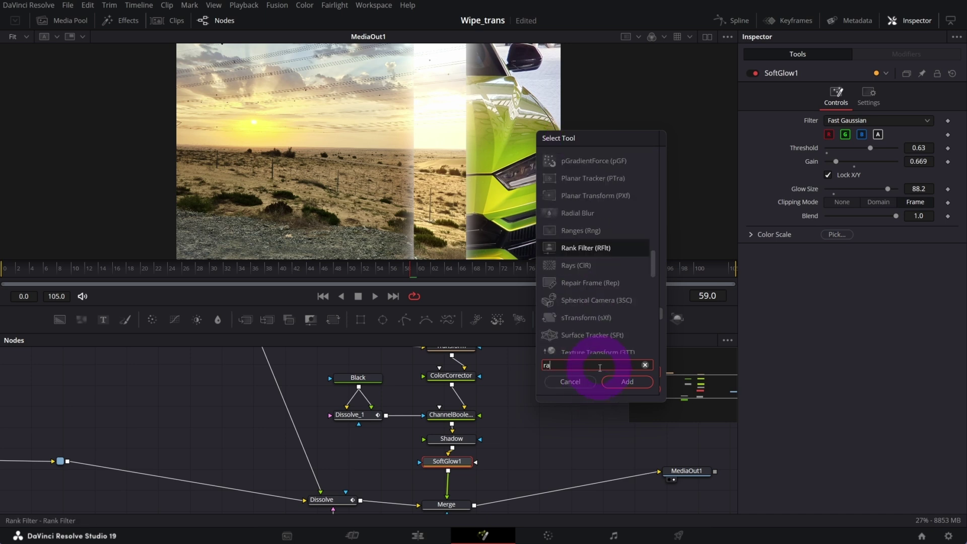
pyautogui.click(625, 383)
pyautogui.moveTo(476, 490); pyautogui.dragTo(459, 489)
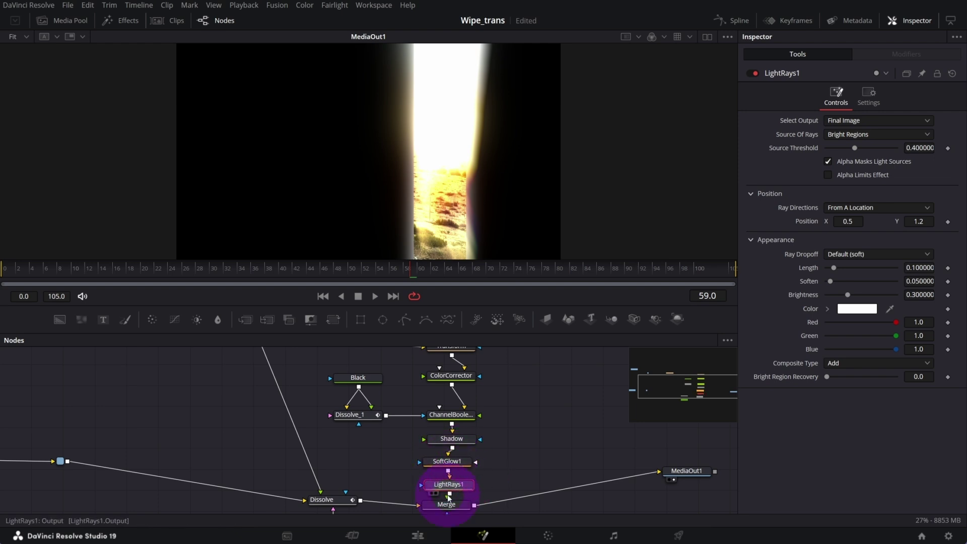
pyautogui.moveTo(446, 504); pyautogui.dragTo(446, 508)
pyautogui.click(444, 485)
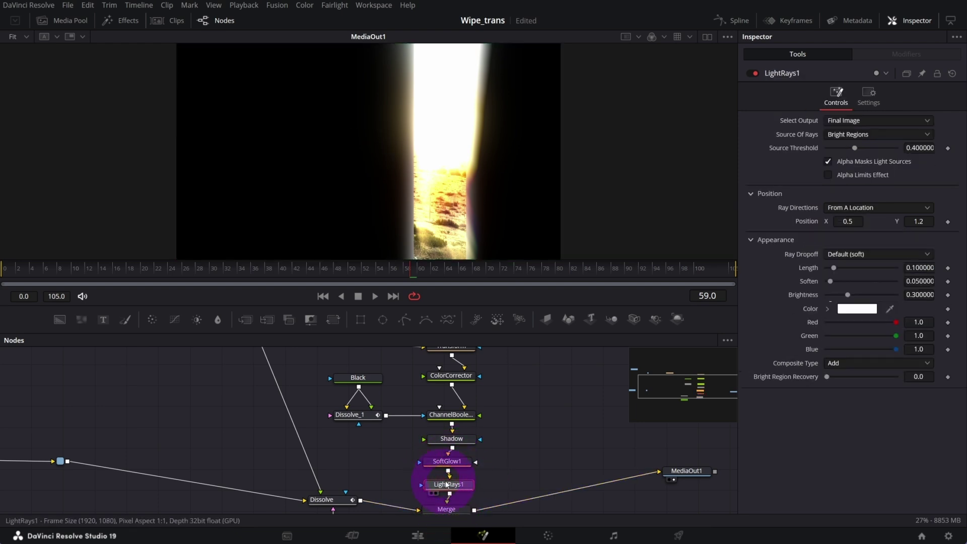
# - Alpha-limit the rays, lower threshold, set length 0.504, soften 0, brightness 0.157
pyautogui.click(828, 174)
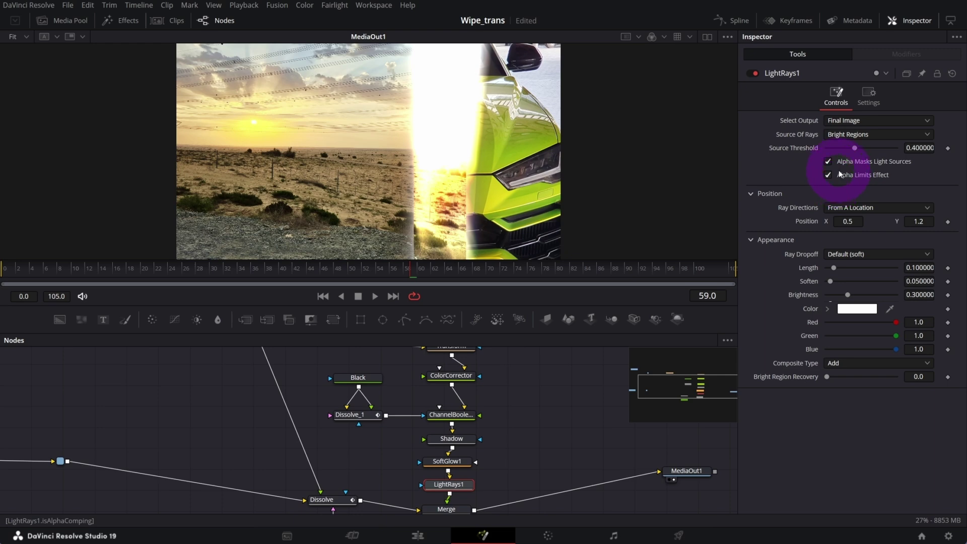
pyautogui.moveTo(856, 146)
pyautogui.mouseDown()
pyautogui.moveTo(835, 150)
pyautogui.moveTo(852, 156)
pyautogui.mouseUp()
pyautogui.moveTo(834, 268); pyautogui.dragTo(862, 268)
pyautogui.moveTo(831, 281); pyautogui.dragTo(827, 284)
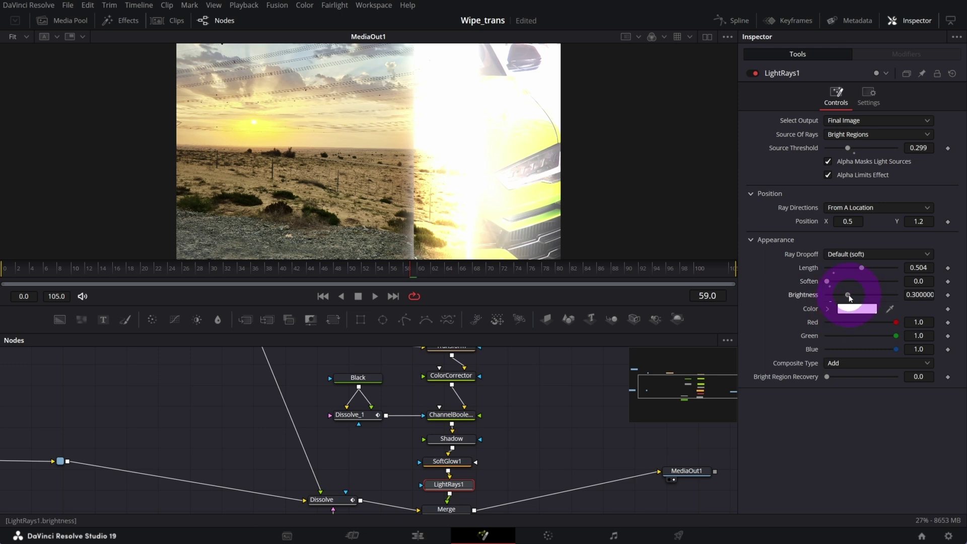
pyautogui.moveTo(851, 299); pyautogui.dragTo(840, 301)
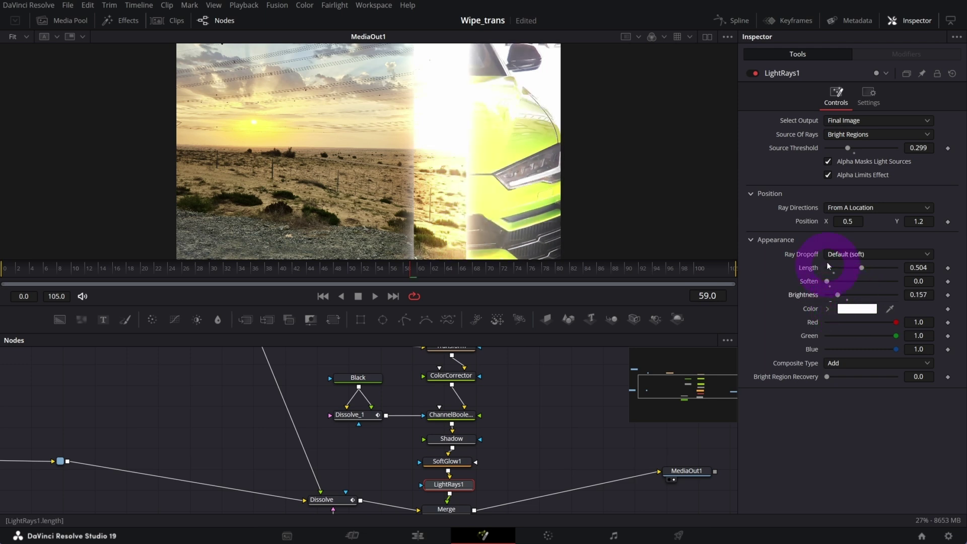
# - Keep rays from a location, set its Y position to 0.5, and preview
pyautogui.click(850, 207)
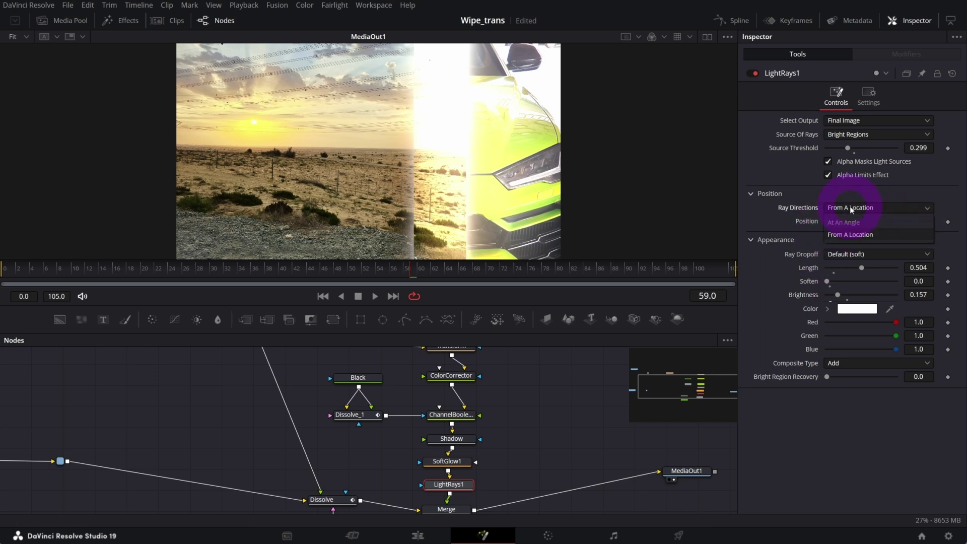
pyautogui.click(923, 225)
pyautogui.click(860, 224)
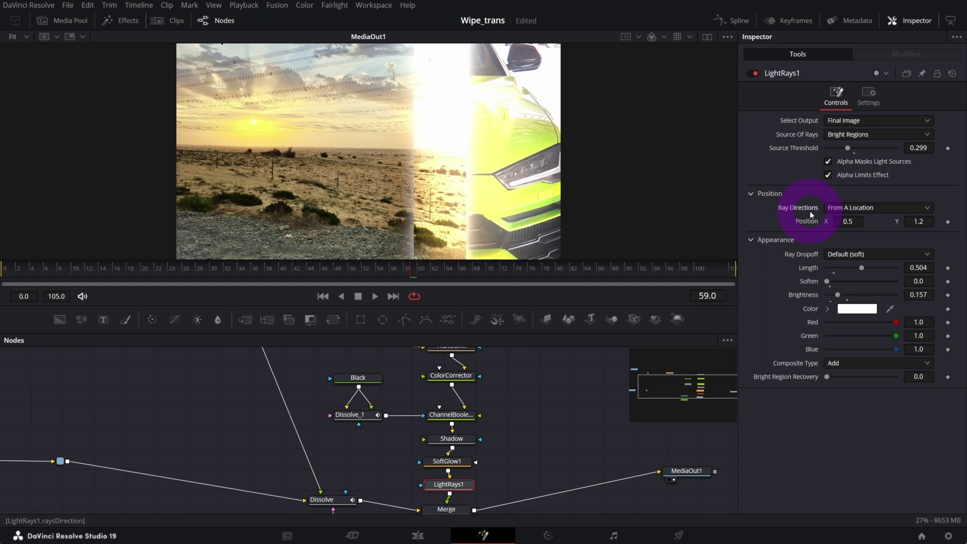
pyautogui.click(918, 224)
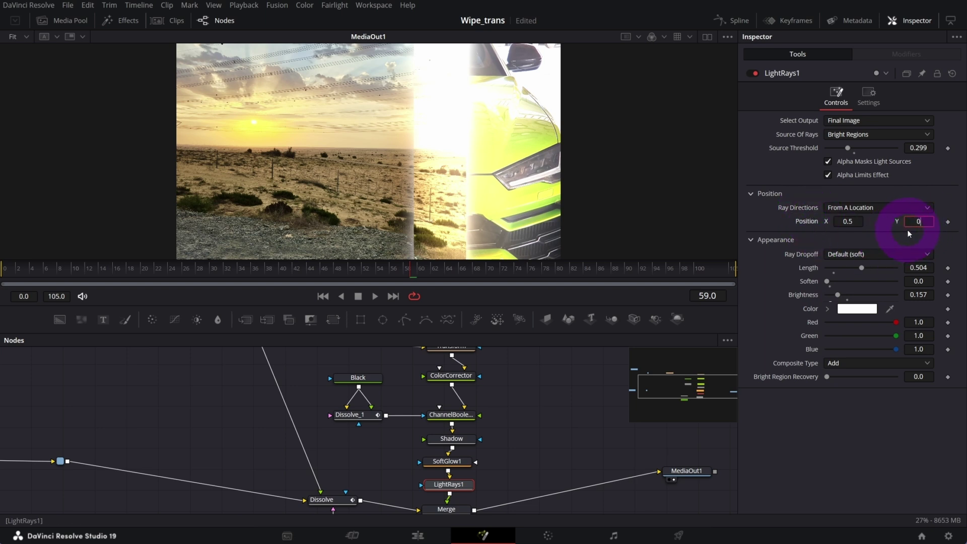
pyautogui.write('0.5')
pyautogui.press('Tab')
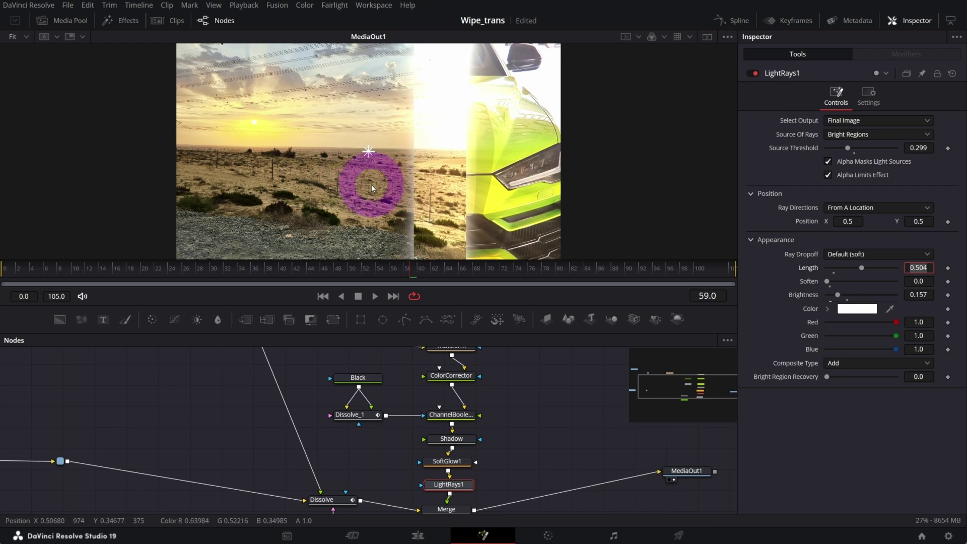
pyautogui.moveTo(394, 271); pyautogui.dragTo(335, 271)
# - Set Timeline Playback Resolution to Quarter, scrub to preview the wipe, and reselect the Shadow node
pyautogui.click(243, 6)
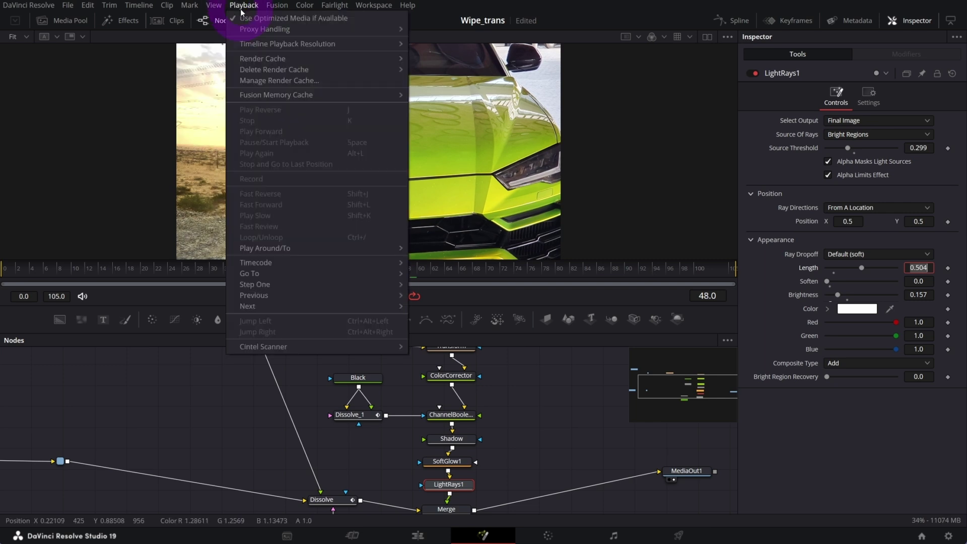
pyautogui.moveTo(257, 46)
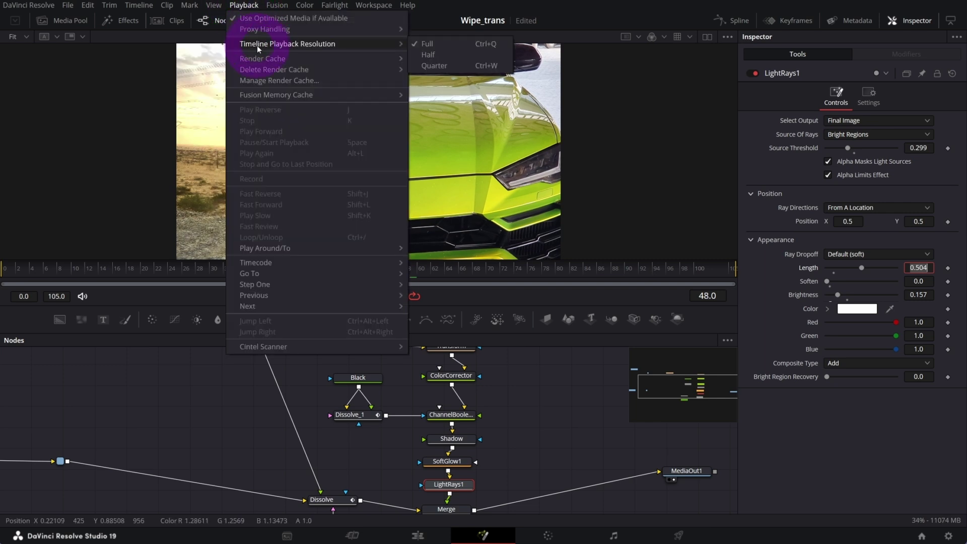
pyautogui.click(441, 66)
pyautogui.moveTo(479, 282); pyautogui.dragTo(366, 274)
pyautogui.click(451, 439)
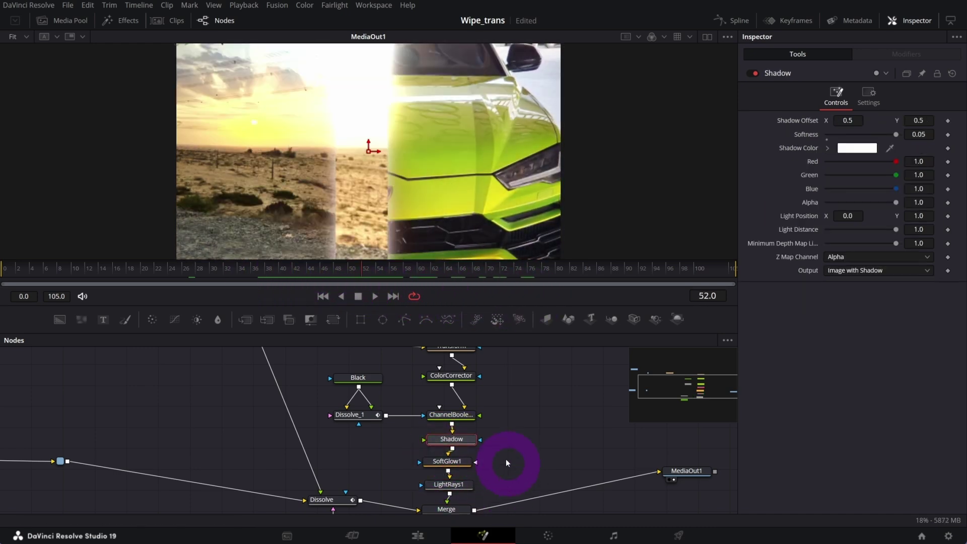
# - Move ChannelBooleans up and insert a Drop Shadow node right after it
pyautogui.click(451, 419)
pyautogui.moveTo(452, 420); pyautogui.dragTo(455, 403)
pyautogui.hotkey('shift', 'space')
pyautogui.moveTo(846, 104); pyautogui.dragTo(714, 141)
pyautogui.write('dr')
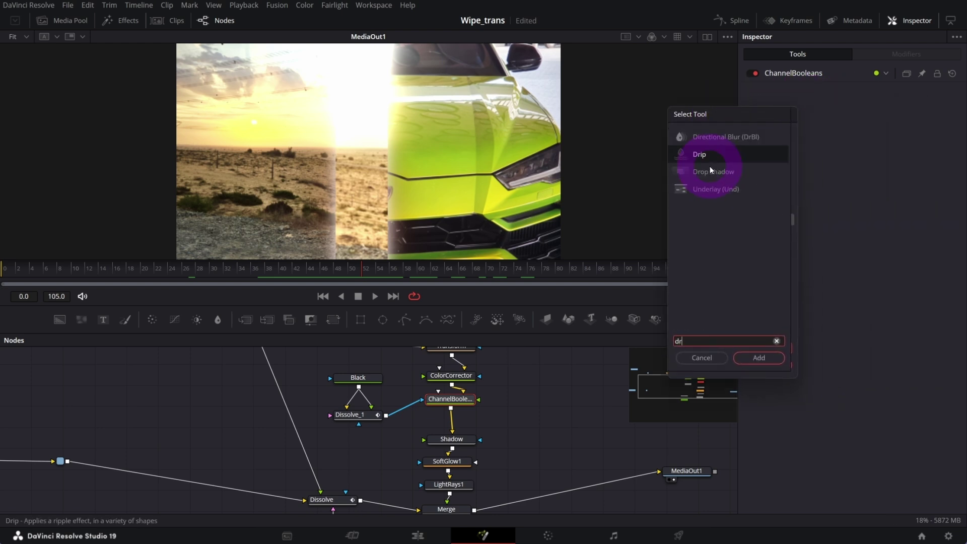
pyautogui.write('op')
pyautogui.click(719, 144)
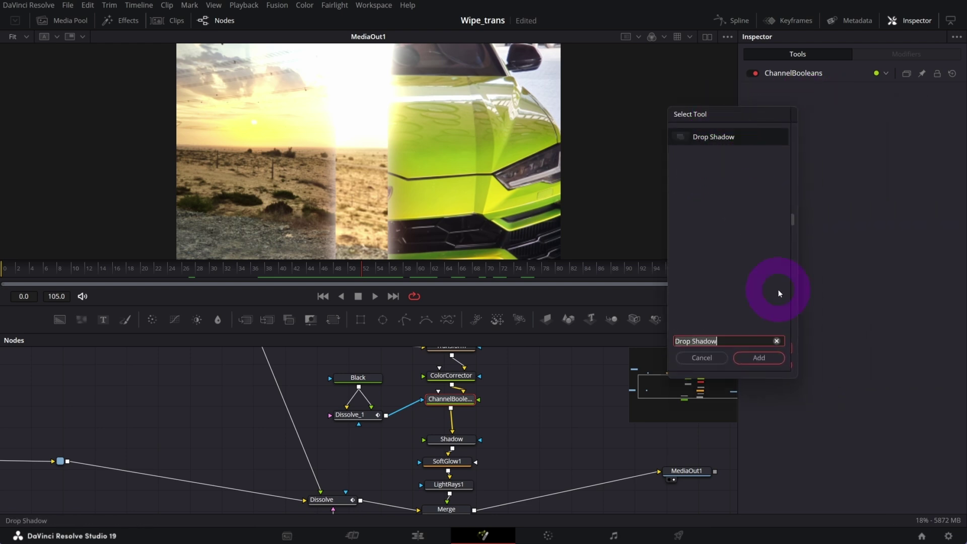
pyautogui.click(767, 359)
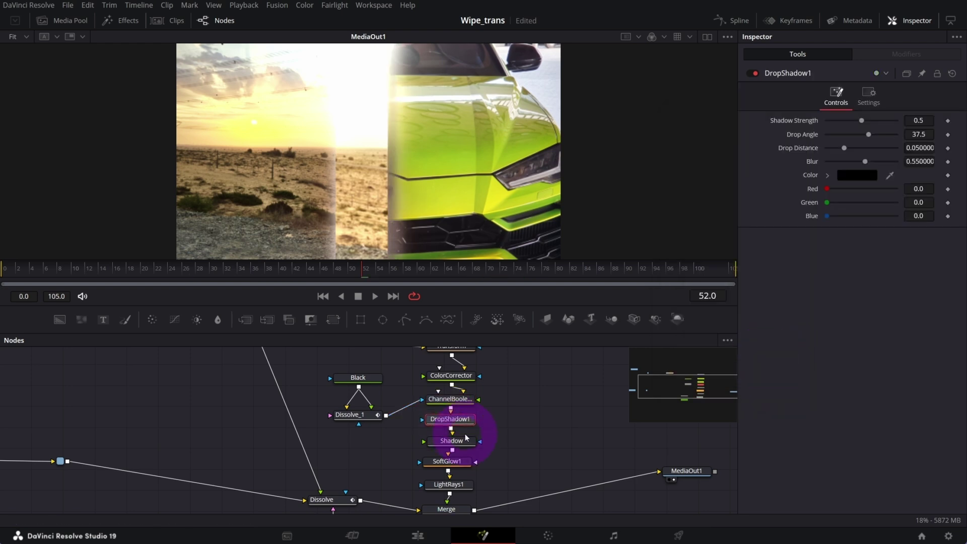
# - Set DropShadow1 to distance 0.0063, strength 0.764 and blur 0.575
pyautogui.click(756, 72)
pyautogui.click(756, 72)
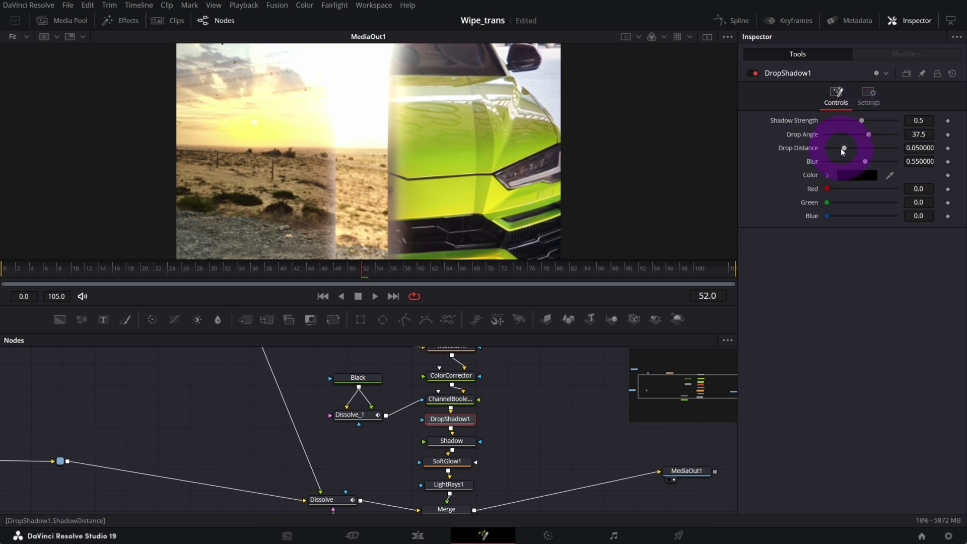
pyautogui.moveTo(842, 147); pyautogui.dragTo(827, 148)
pyautogui.moveTo(862, 121); pyautogui.dragTo(882, 121)
pyautogui.moveTo(865, 161); pyautogui.dragTo(866, 173)
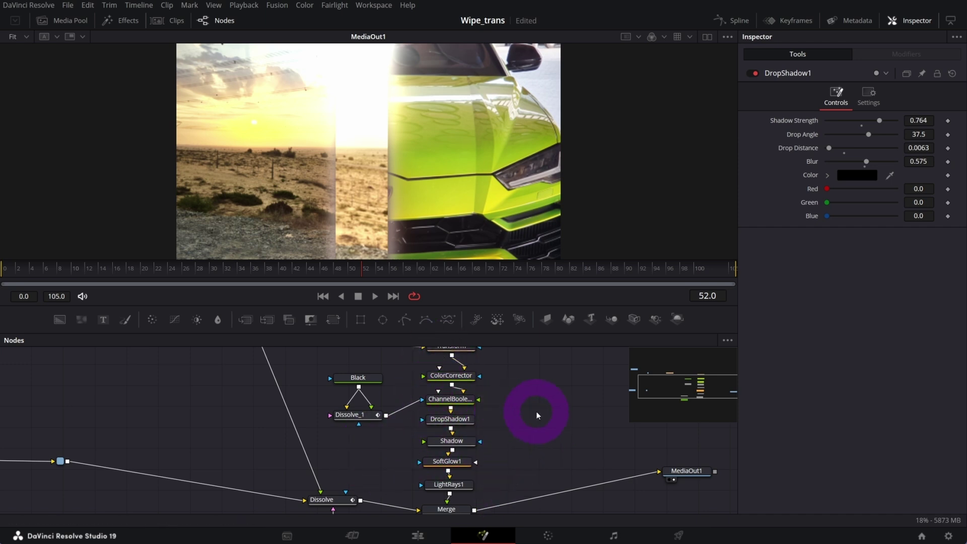
# - Add a FastNoise node to the Fusion graph
pyautogui.press('shift')
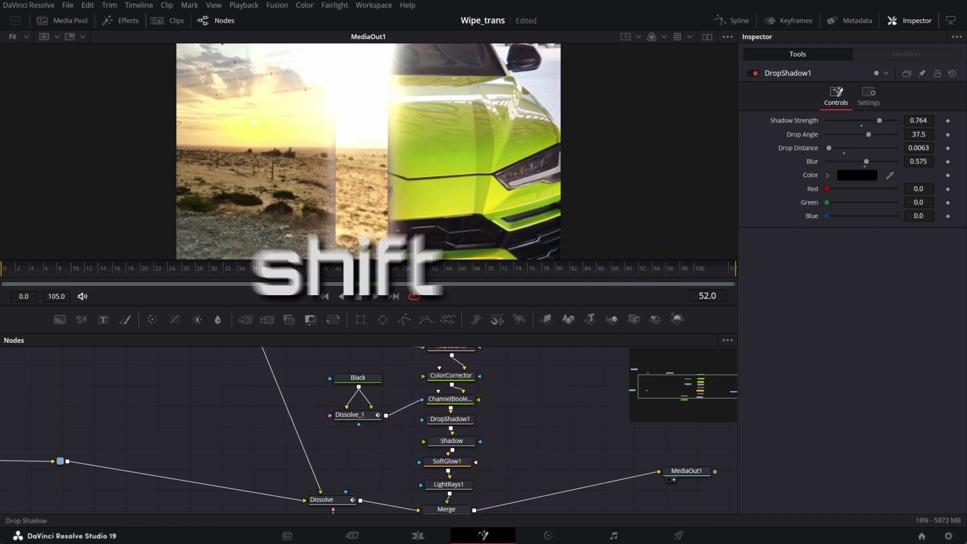
pyautogui.hotkey('shift', 'space')
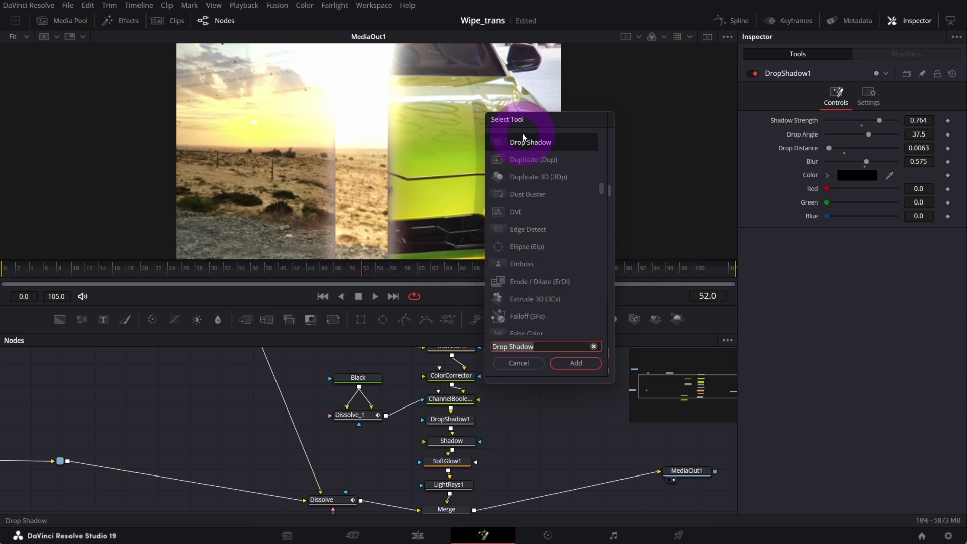
pyautogui.write('FastNoise')
pyautogui.click(571, 363)
pyautogui.click(513, 419)
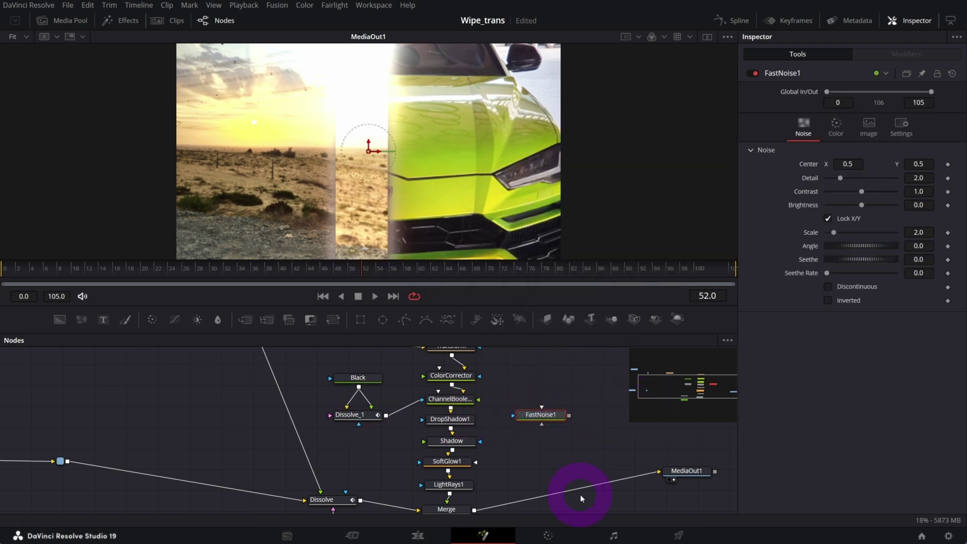
# - Split into two viewers and show FastNoise1's noise in the left viewer
pyautogui.click(707, 36)
pyautogui.moveTo(699, 151); pyautogui.dragTo(255, 95)
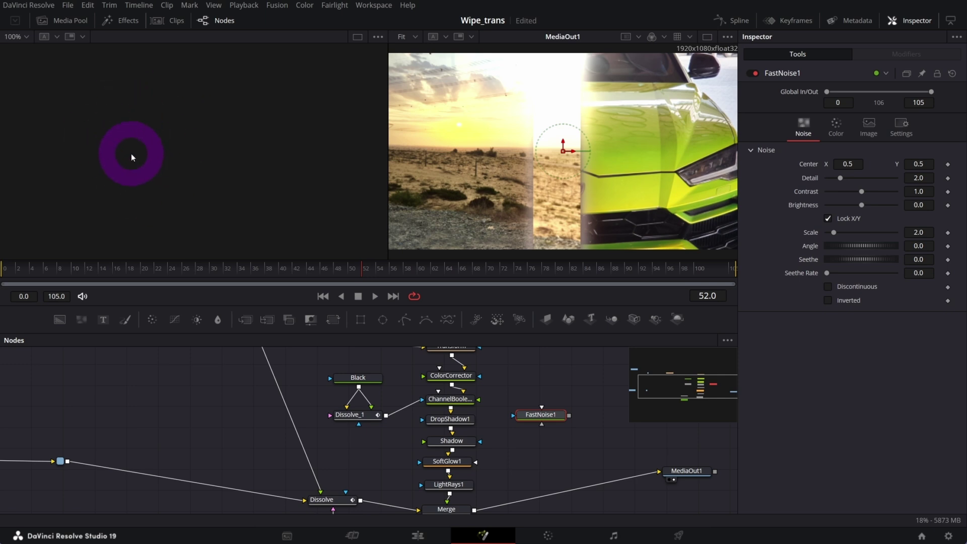
pyautogui.moveTo(131, 156); pyautogui.dragTo(575, 431)
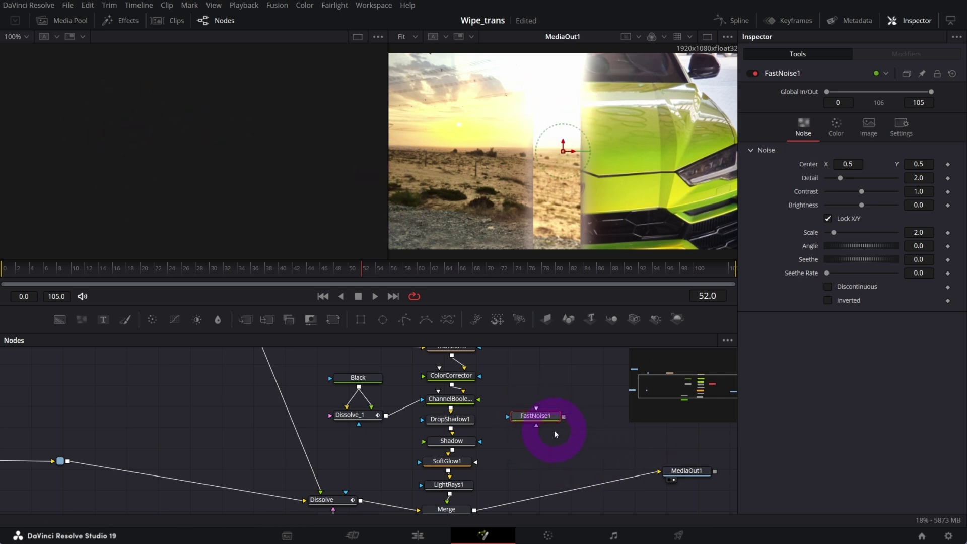
pyautogui.press('1')
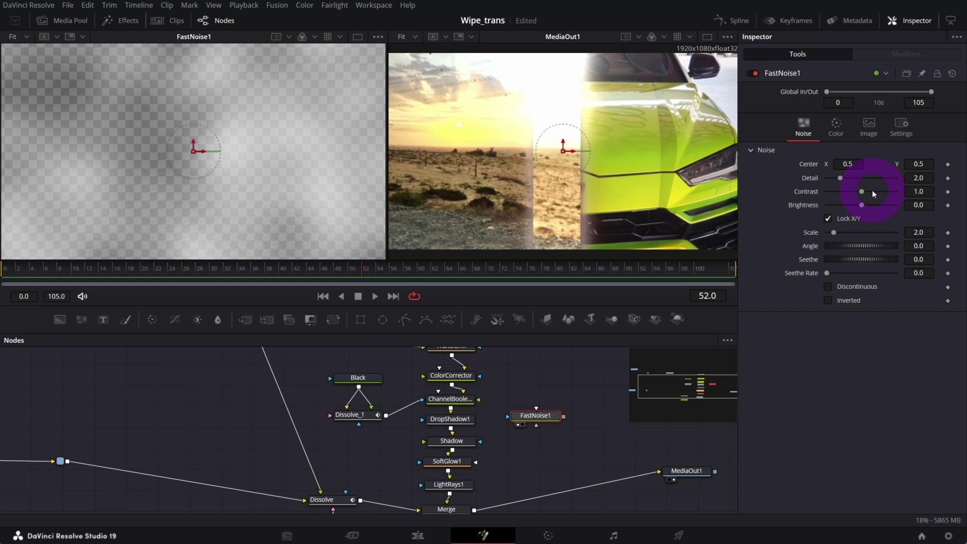
pyautogui.click(673, 474)
# - Clear the right viewer and give FastNoise1 contrast 10, detail 1.72 and scale 11.26
pyautogui.press('2')
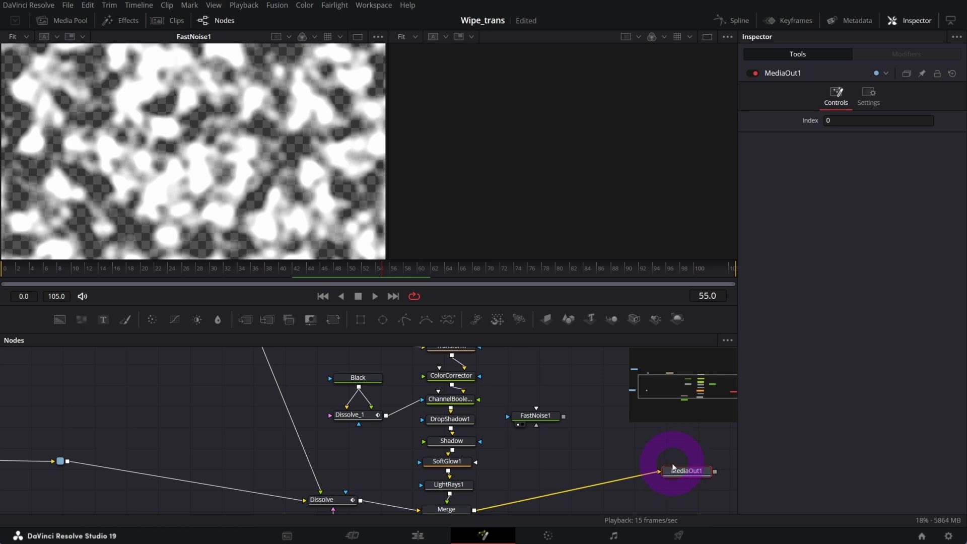
pyautogui.click(520, 419)
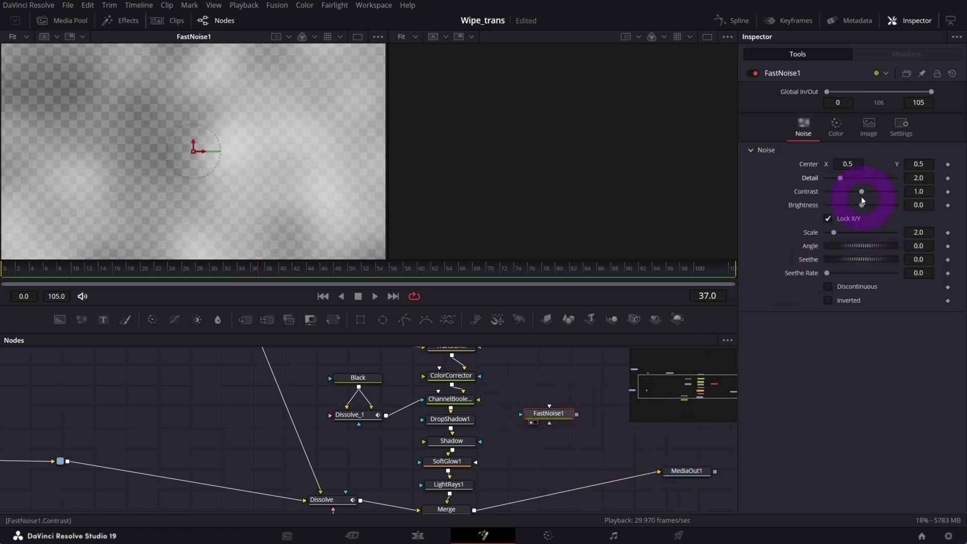
pyautogui.moveTo(862, 192); pyautogui.dragTo(902, 191)
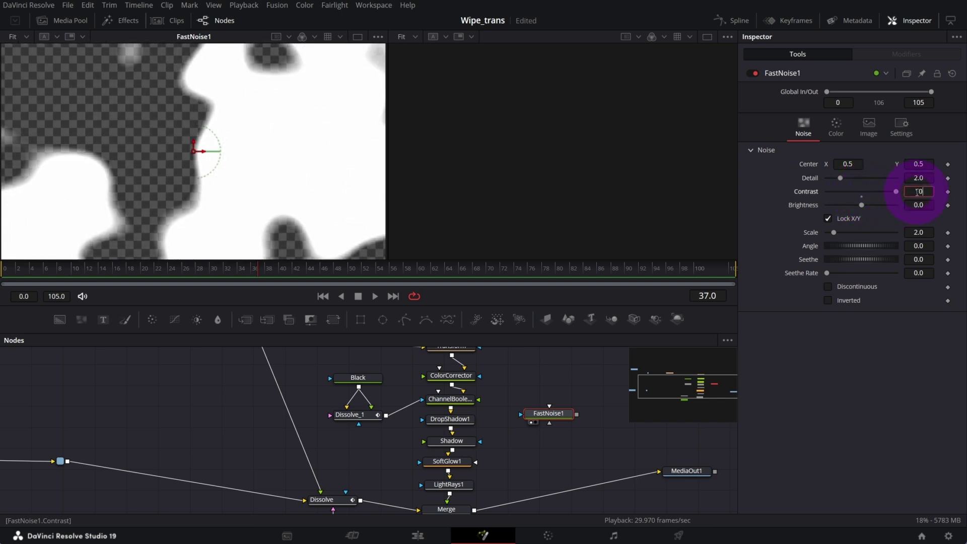
pyautogui.click(914, 177)
pyautogui.write('1.78')
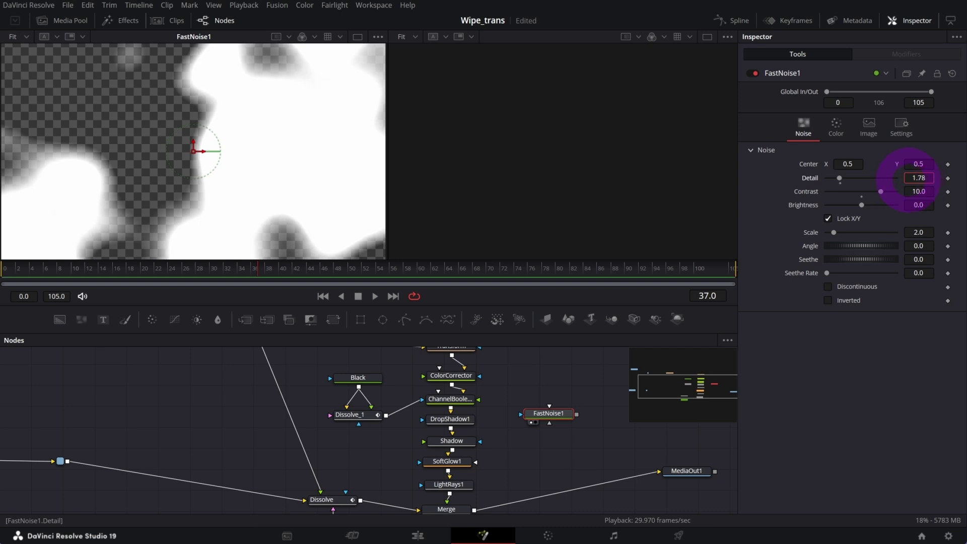
pyautogui.moveTo(920, 231)
pyautogui.mouseDown()
pyautogui.moveTo(966, 232)
pyautogui.moveTo(501, 357)
pyautogui.moveTo(602, 414)
pyautogui.moveTo(637, 410)
pyautogui.moveTo(920, 231)
pyautogui.mouseUp()
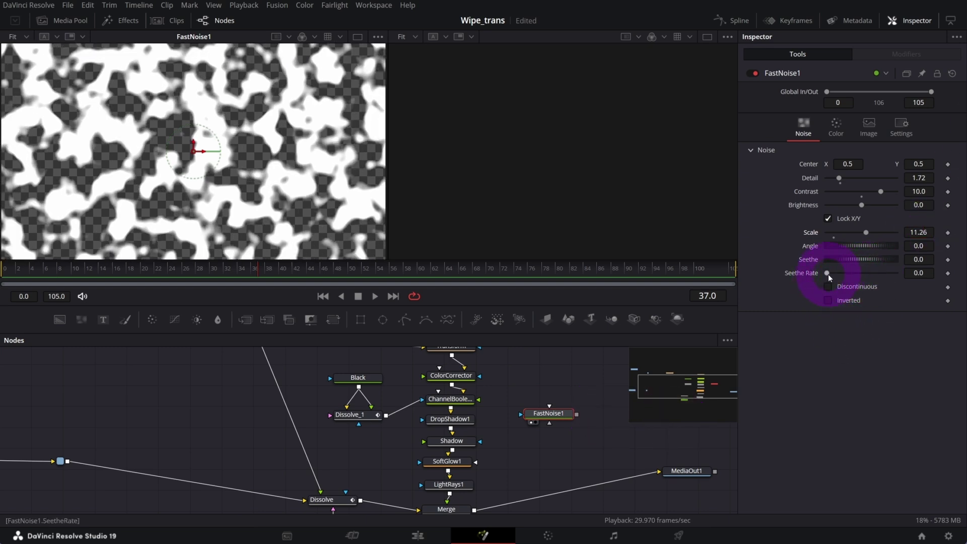
# - Animate the noise with Seethe Rate 0.598, previewing playback, and move FastNoise1 below Dissolve_1
pyautogui.moveTo(828, 277); pyautogui.dragTo(849, 272)
pyautogui.press('space')
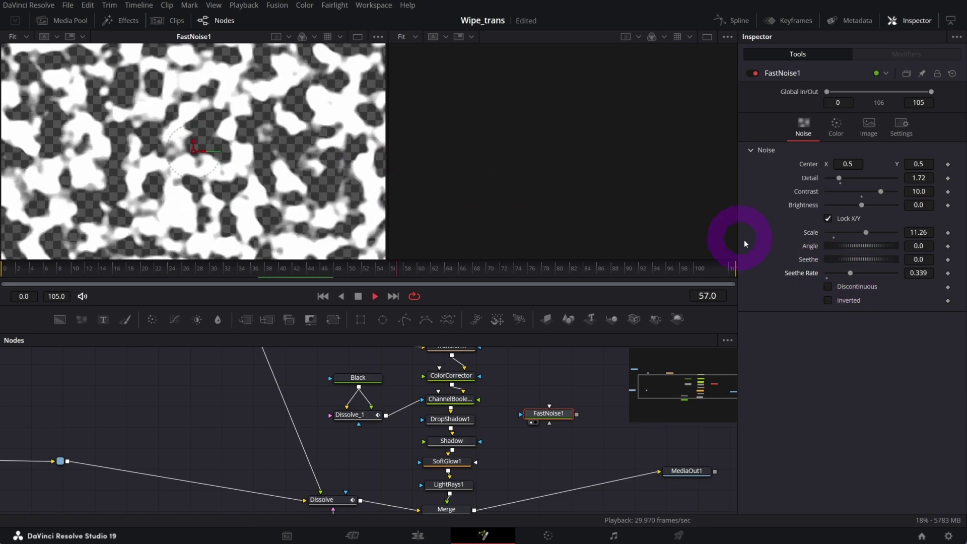
pyautogui.press('space')
pyautogui.moveTo(850, 273); pyautogui.dragTo(864, 273)
pyautogui.press('space')
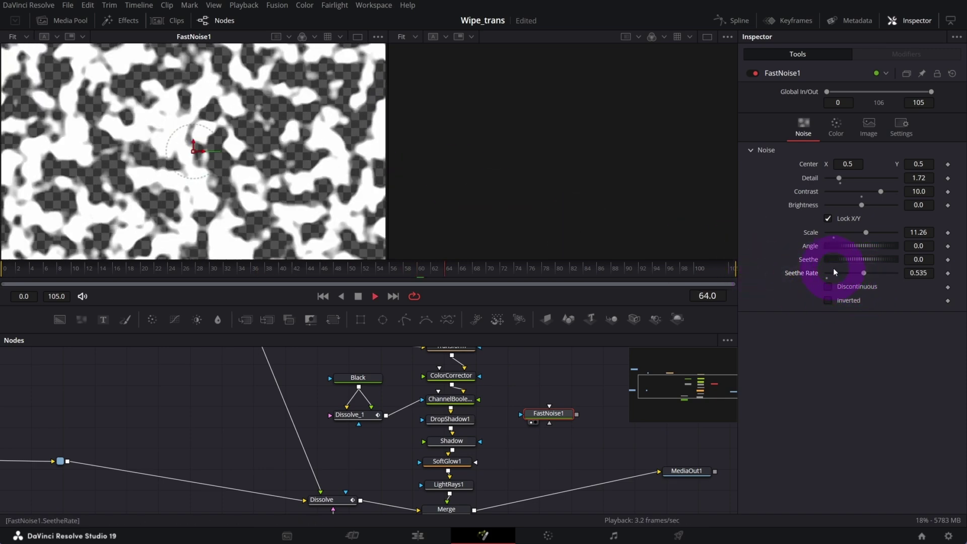
pyautogui.press('space')
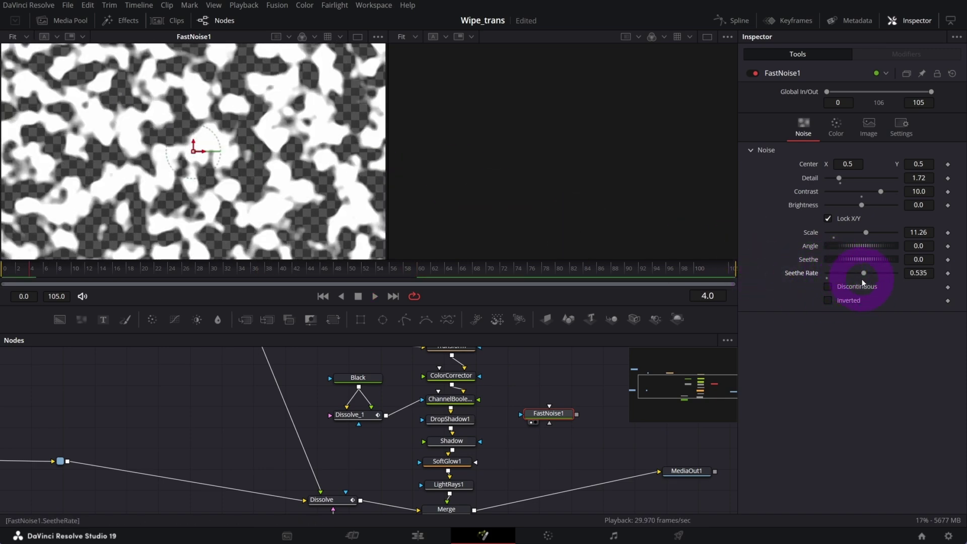
pyautogui.moveTo(864, 273); pyautogui.dragTo(868, 273)
pyautogui.press('space')
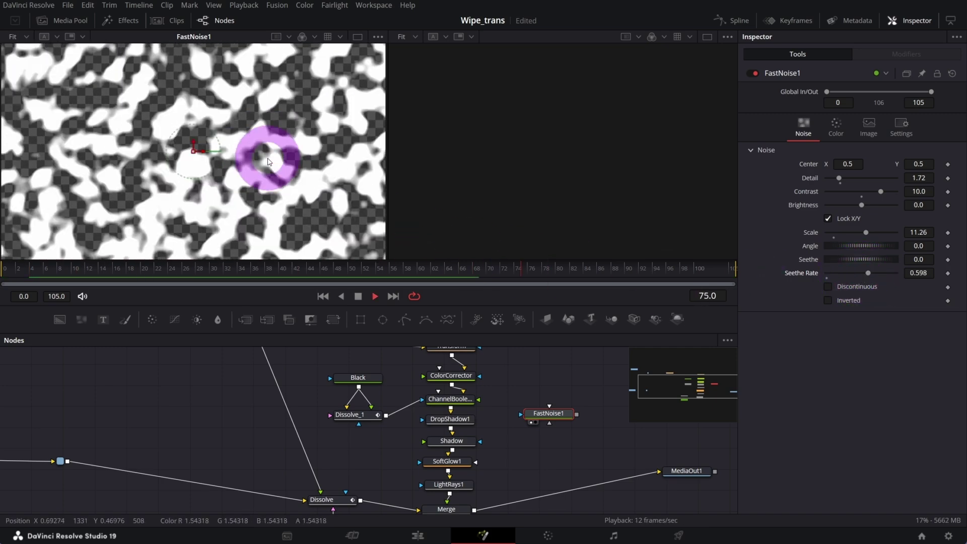
pyautogui.press('space')
pyautogui.moveTo(560, 407); pyautogui.dragTo(359, 426)
# - Connect FastNoise1 to Dissolve_1's effect mask and view Dissolve_1 while scrubbing back
pyautogui.click(358, 417)
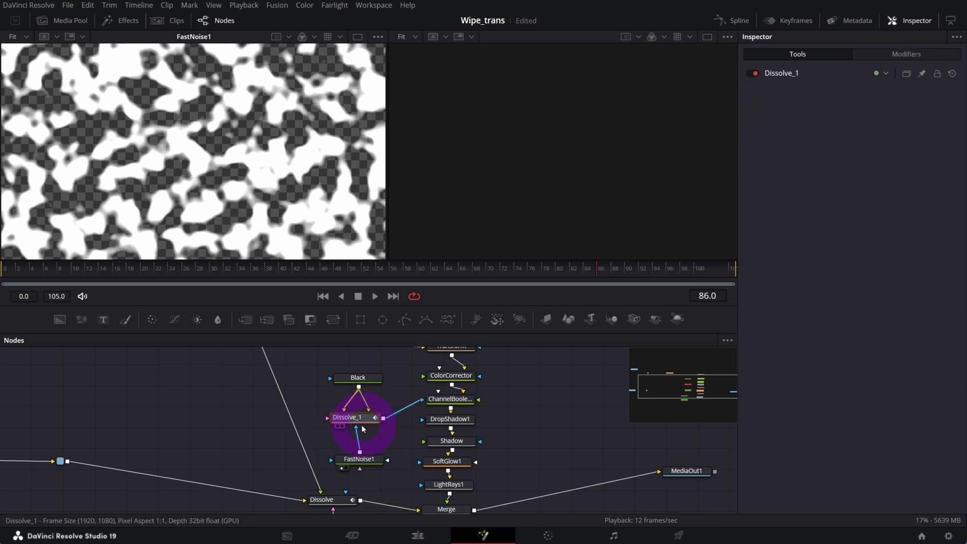
pyautogui.press('2')
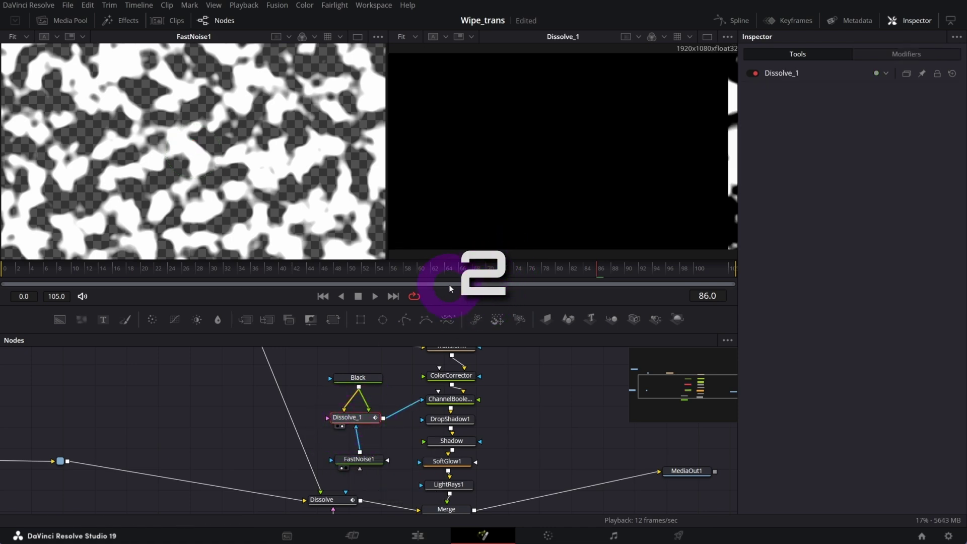
pyautogui.moveTo(451, 289); pyautogui.dragTo(349, 283)
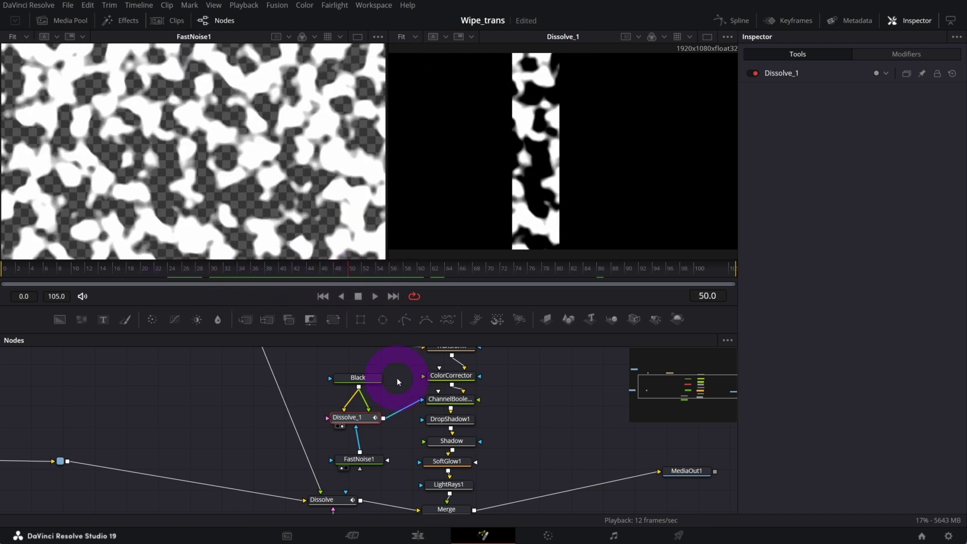
# - View MediaOut1's final composite and scrub through the transition to check the noisy edge
pyautogui.click(685, 476)
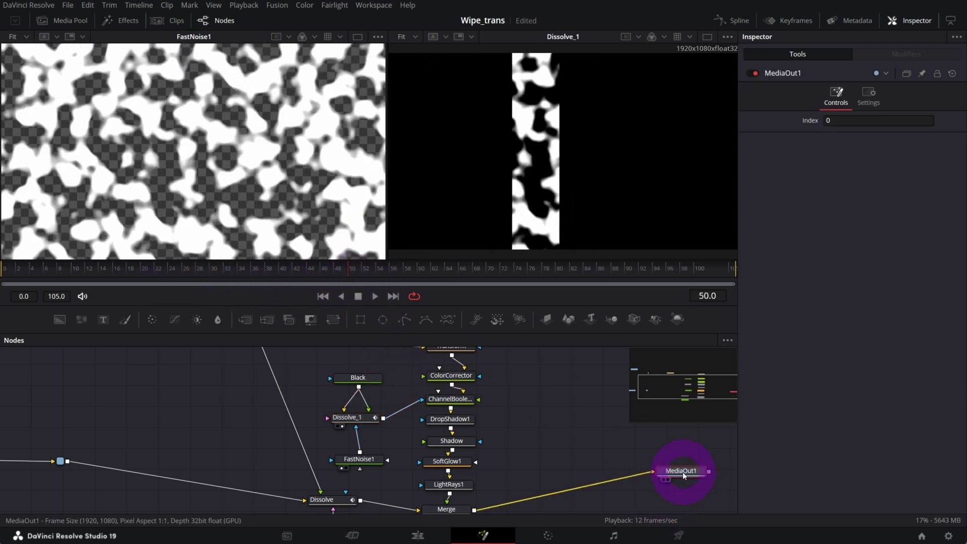
pyautogui.moveTo(682, 472); pyautogui.dragTo(672, 475)
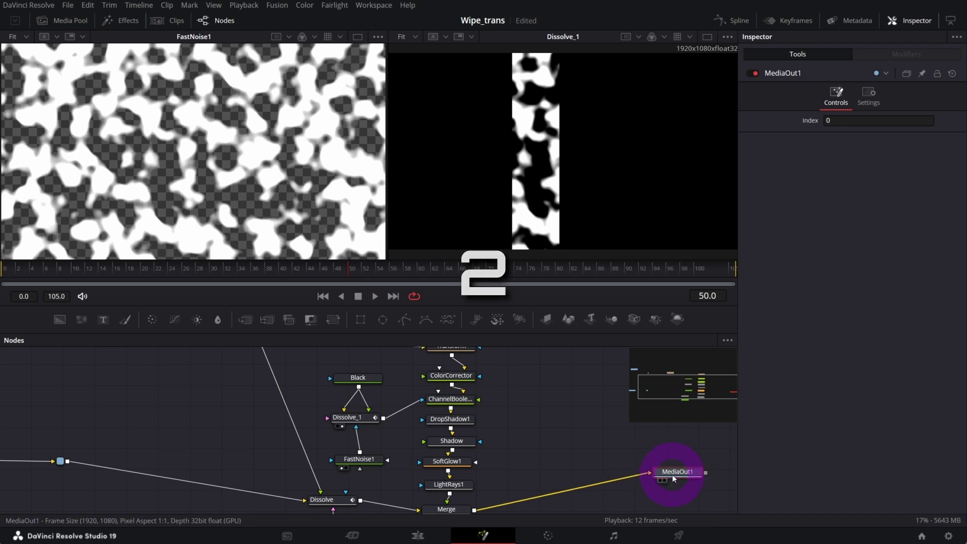
pyautogui.click(666, 480)
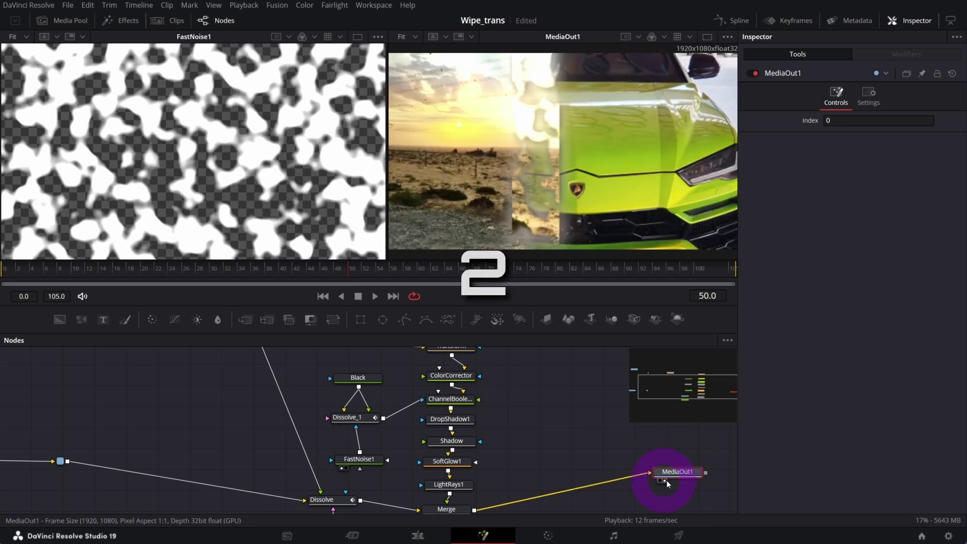
pyautogui.click(317, 272)
pyautogui.moveTo(317, 271); pyautogui.dragTo(379, 274)
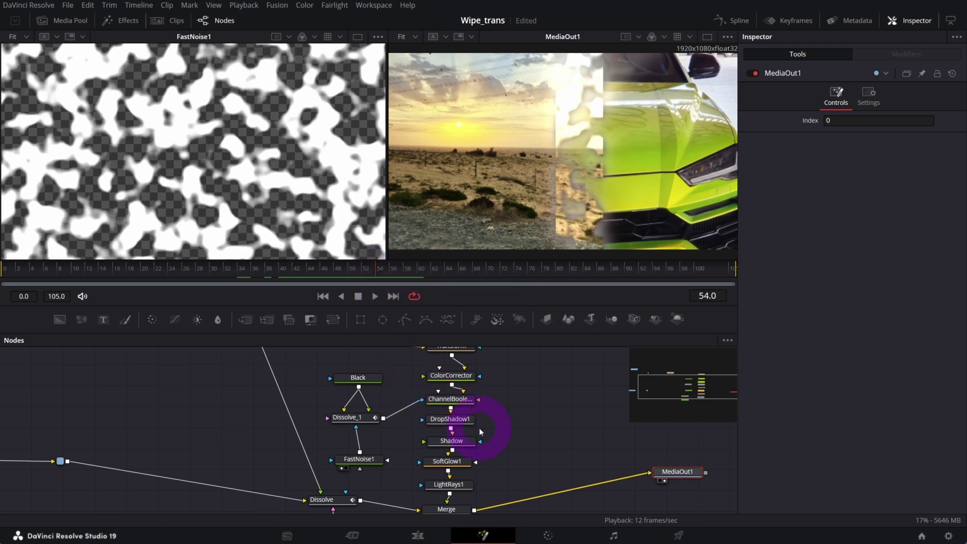
# - Tidy FastNoise1, clear the left viewer, and raise Dissolve_1's wipe Softness to 0.042
pyautogui.click(373, 460)
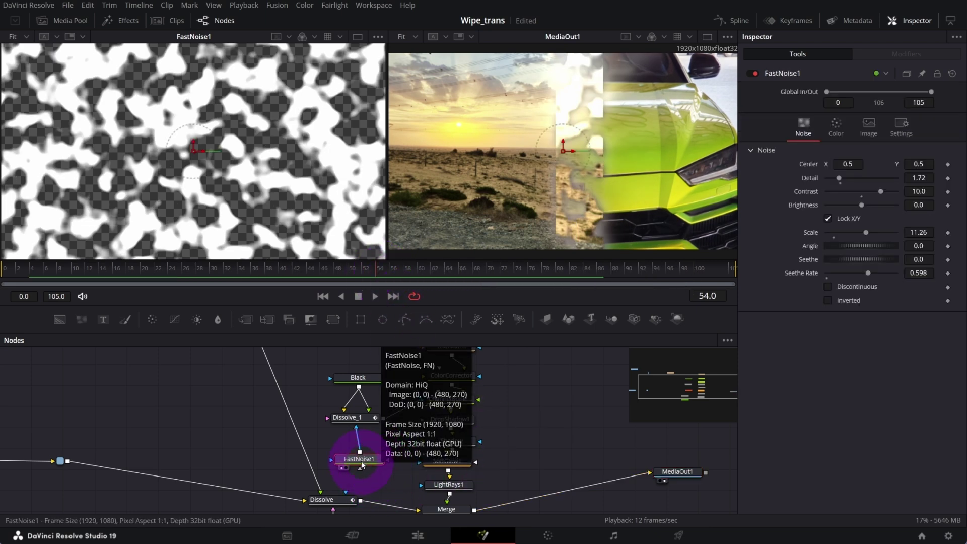
pyautogui.moveTo(365, 463); pyautogui.dragTo(362, 460)
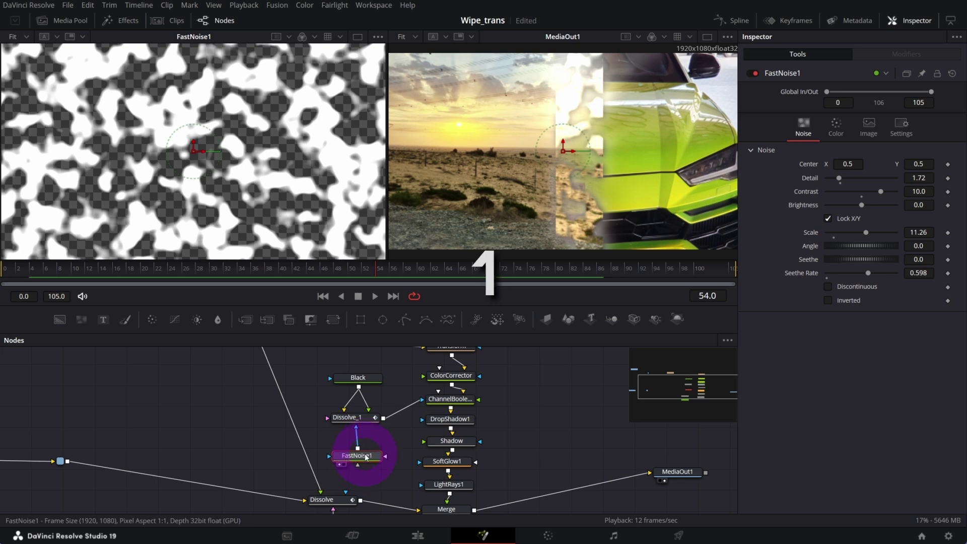
pyautogui.press('1')
pyautogui.click(408, 346)
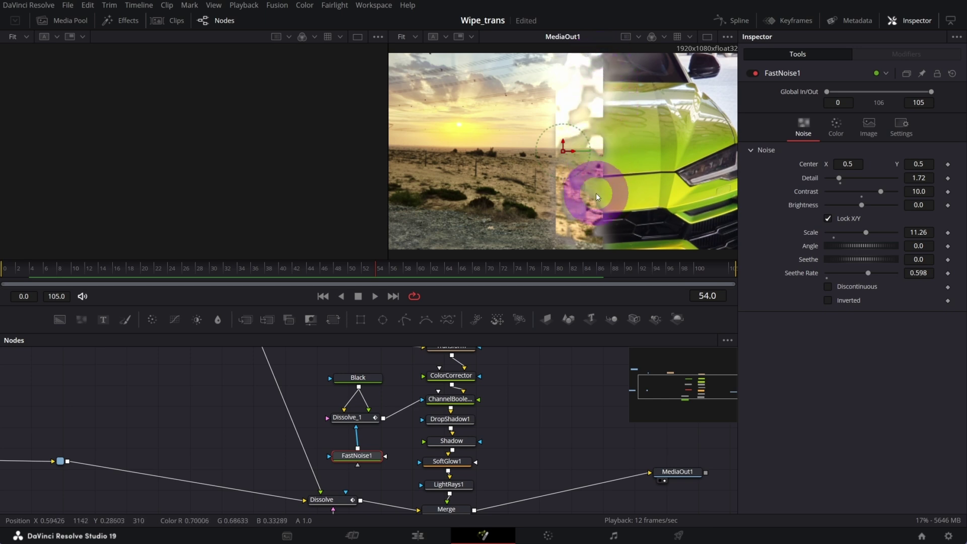
pyautogui.click(355, 421)
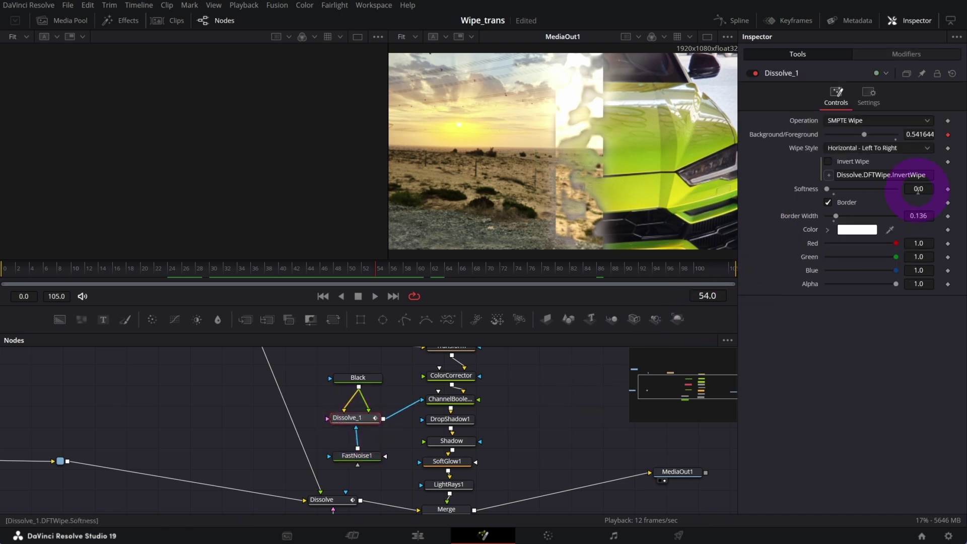
pyautogui.moveTo(917, 189); pyautogui.dragTo(938, 188)
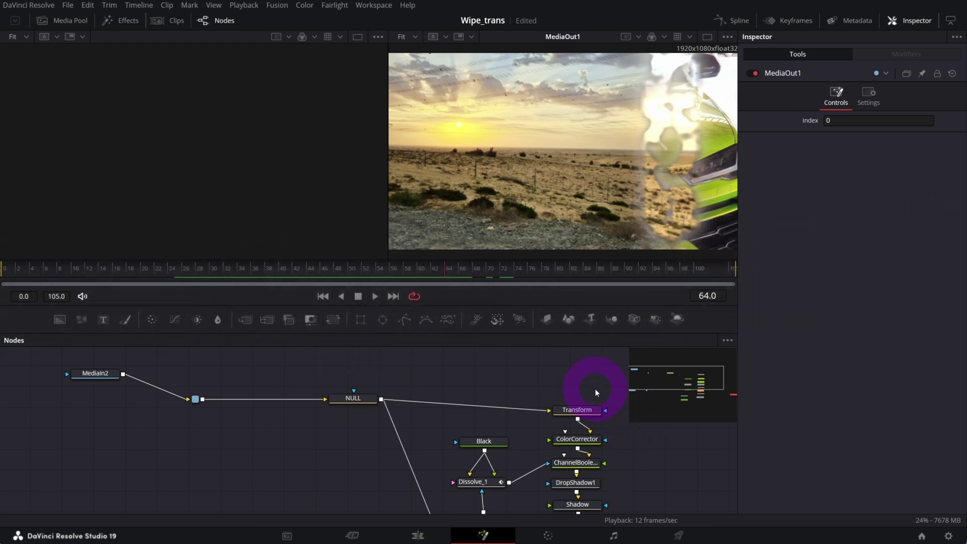
pyautogui.click(122, 22)
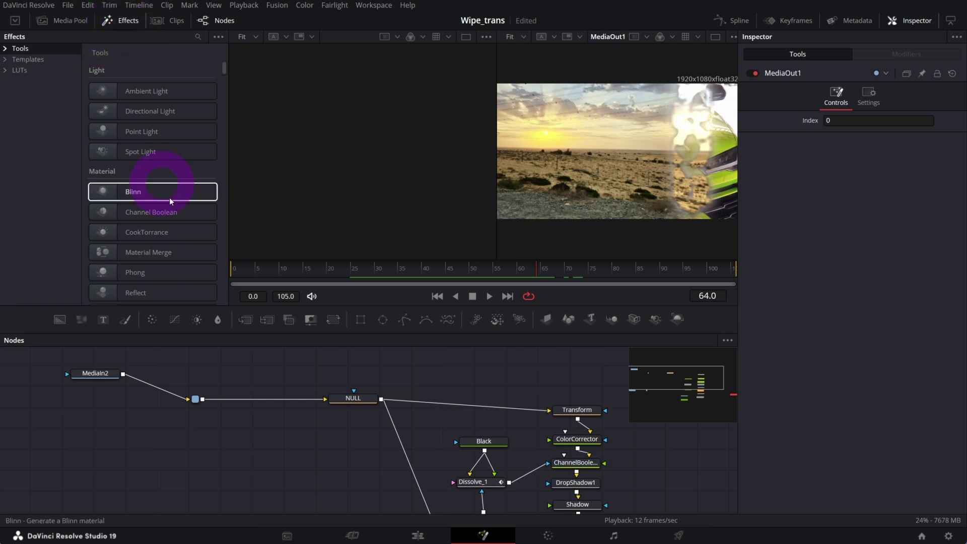
# - Browse Templates > Edit > Transitions and add Crash_Transition as a node in the comp
pyautogui.moveTo(704, 382); pyautogui.dragTo(680, 377)
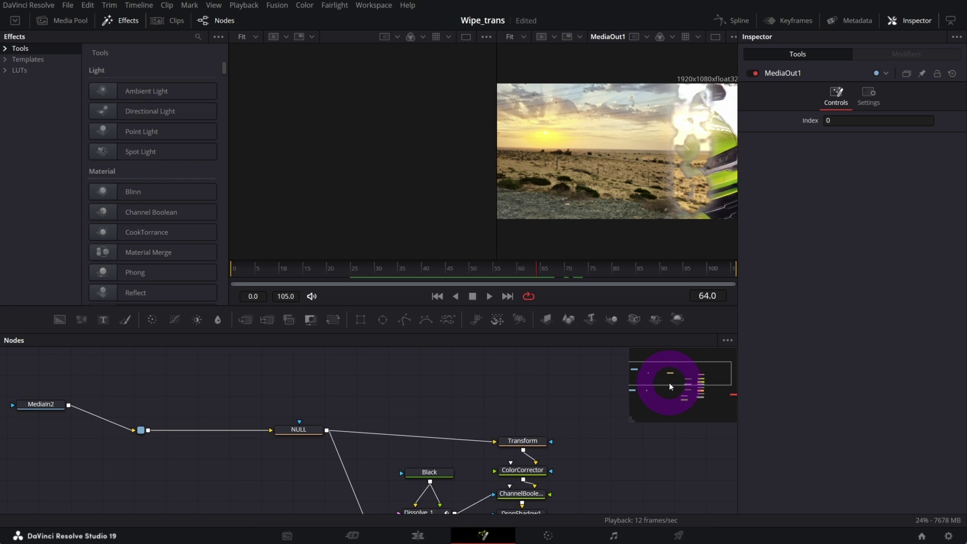
pyautogui.moveTo(670, 385); pyautogui.dragTo(678, 378)
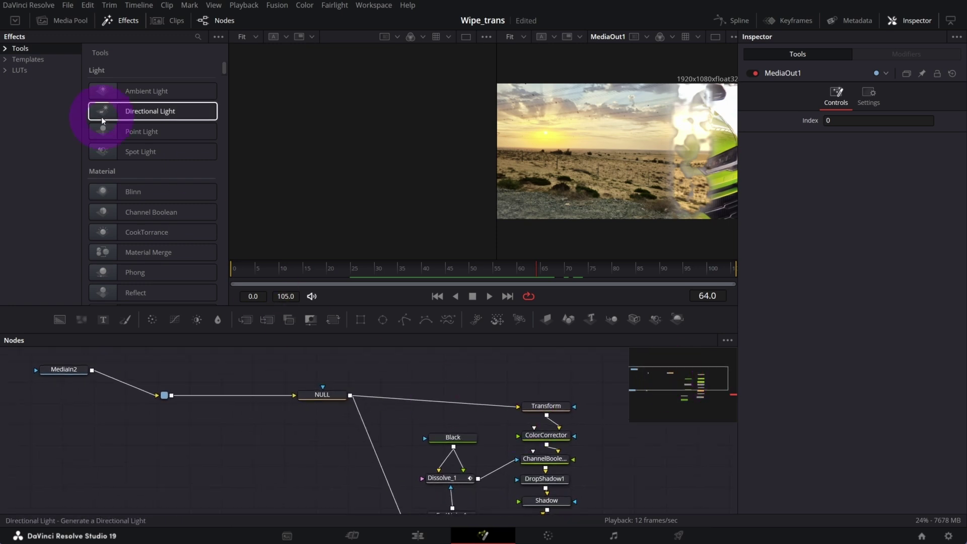
pyautogui.click(28, 59)
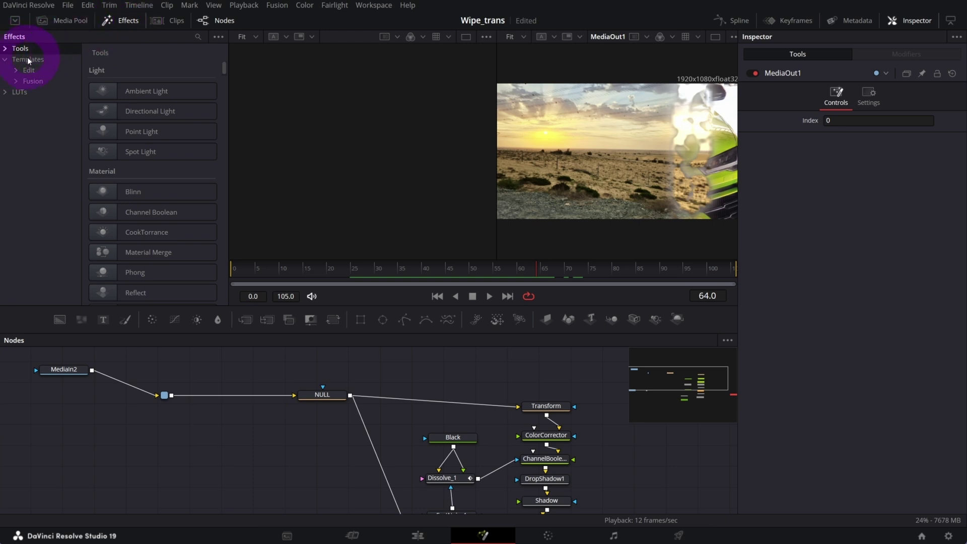
pyautogui.click(17, 71)
pyautogui.click(51, 82)
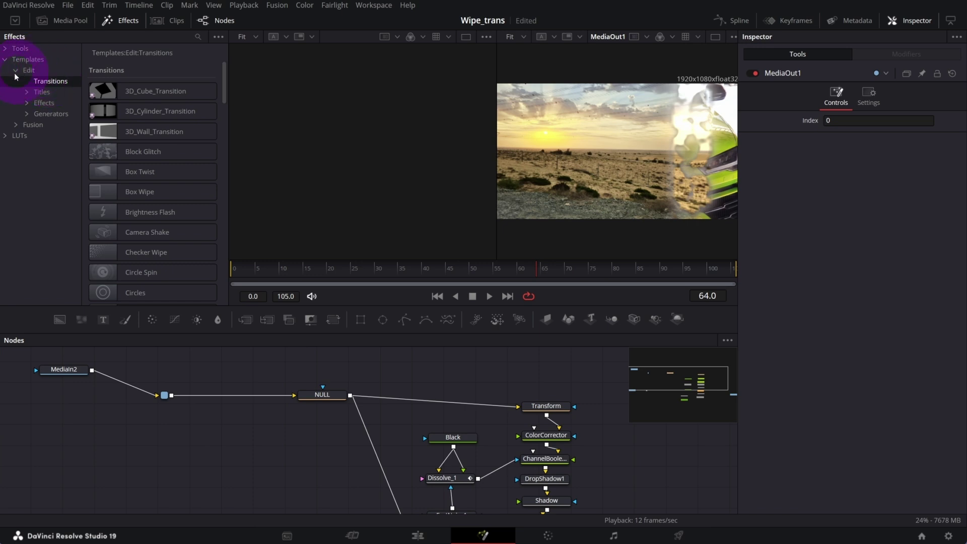
pyautogui.scroll(-3, 142, 201)
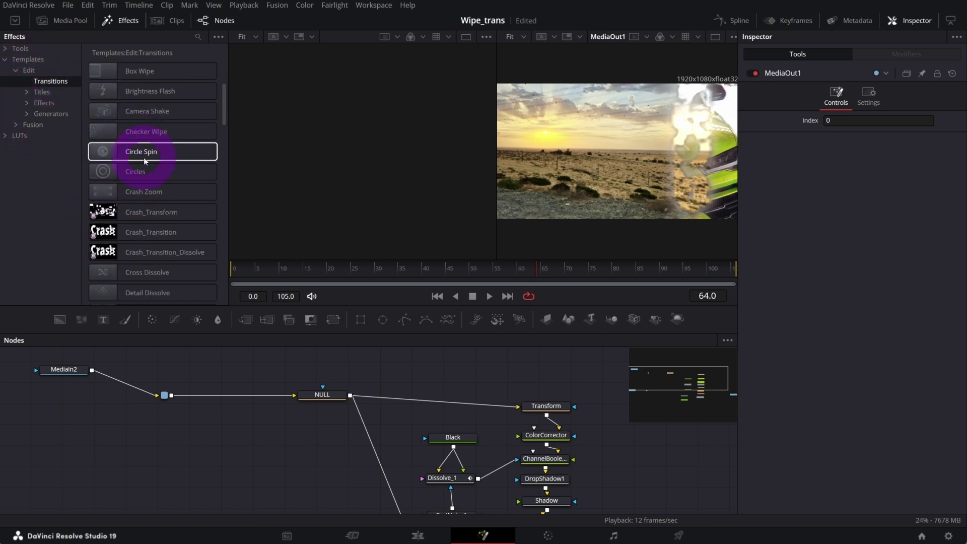
pyautogui.scroll(-5, 147, 204)
pyautogui.scroll(6, 147, 204)
pyautogui.scroll(-3, 144, 221)
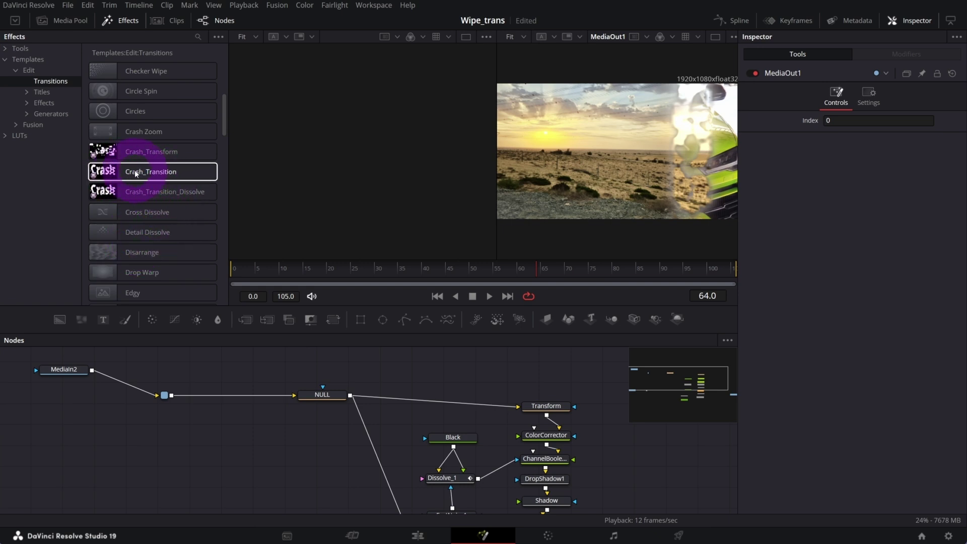
pyautogui.click(135, 172)
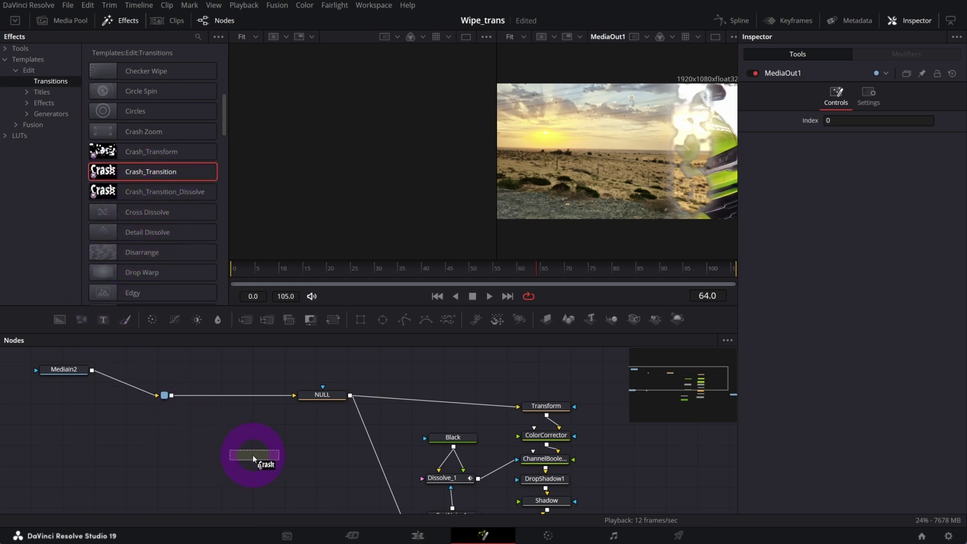
pyautogui.moveTo(255, 449); pyautogui.dragTo(255, 449)
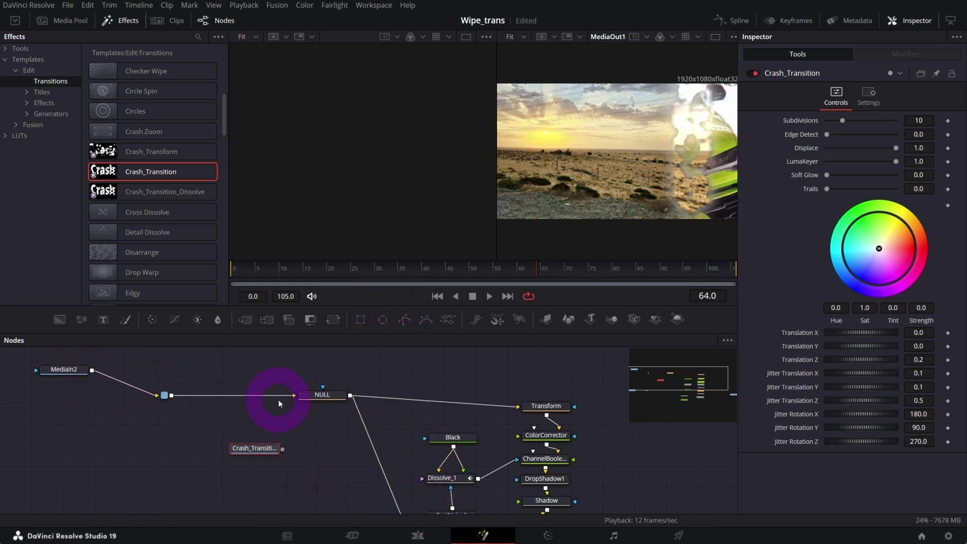
# - Disconnect NULL's input and wire Crash_Transition's output into the NULL node
pyautogui.moveTo(291, 398); pyautogui.dragTo(292, 398)
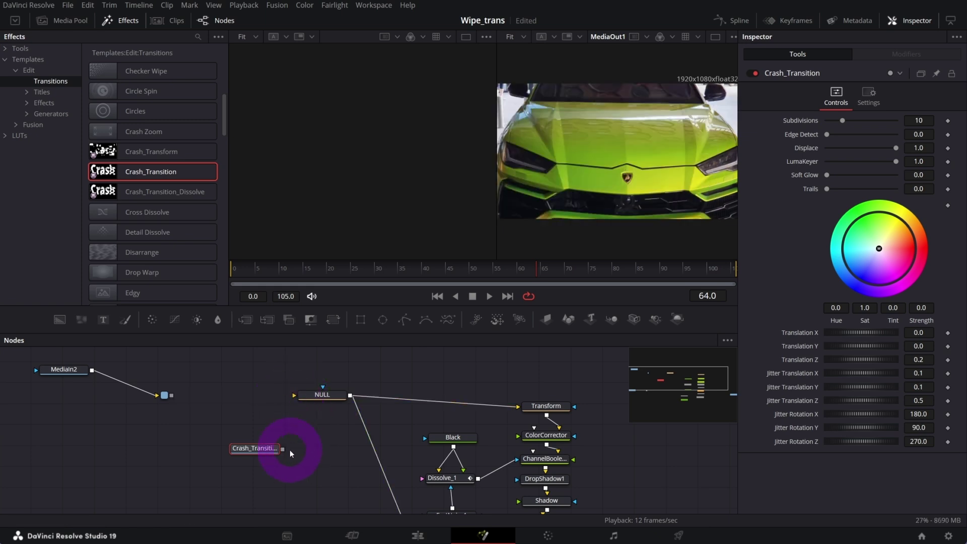
pyautogui.moveTo(283, 449); pyautogui.dragTo(305, 445)
pyautogui.moveTo(289, 409); pyautogui.dragTo(294, 394)
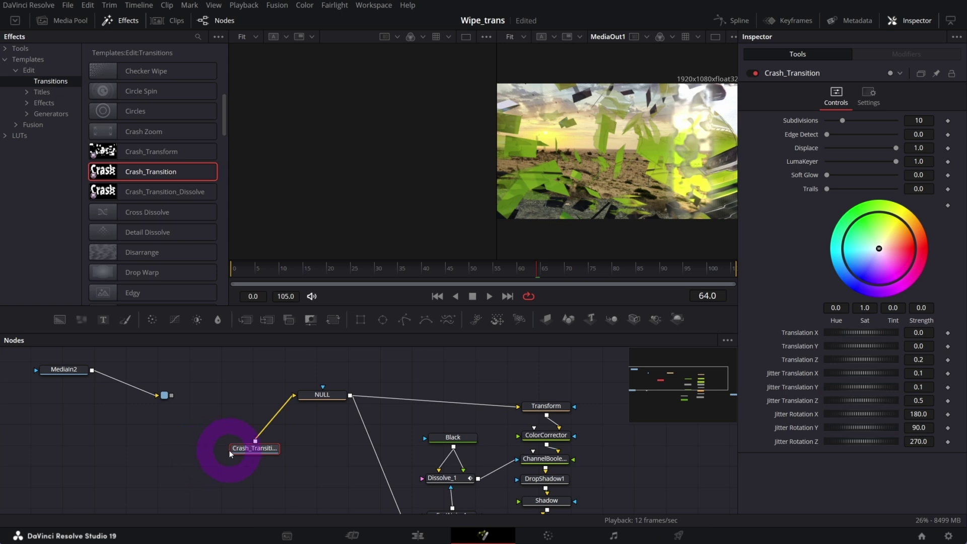
pyautogui.moveTo(229, 450); pyautogui.dragTo(216, 452)
# - Scrub and play through the transition to preview the crash shattering effect
pyautogui.moveTo(267, 274); pyautogui.dragTo(492, 267)
pyautogui.click(121, 20)
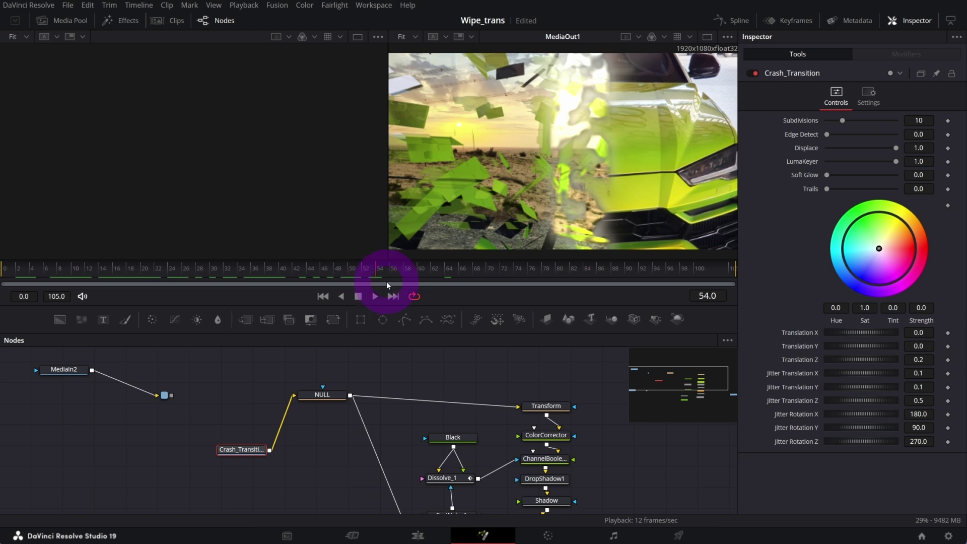
pyautogui.press('space')
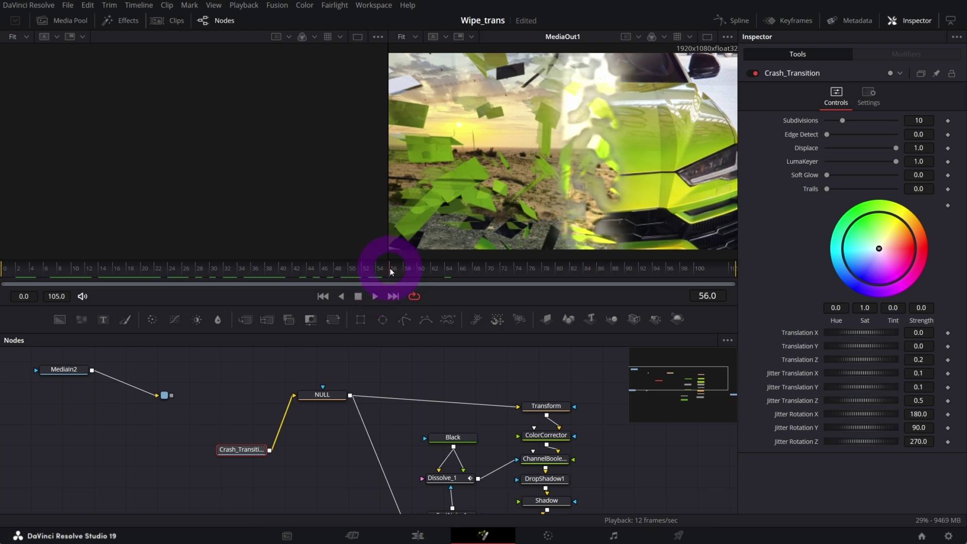
pyautogui.click(678, 382)
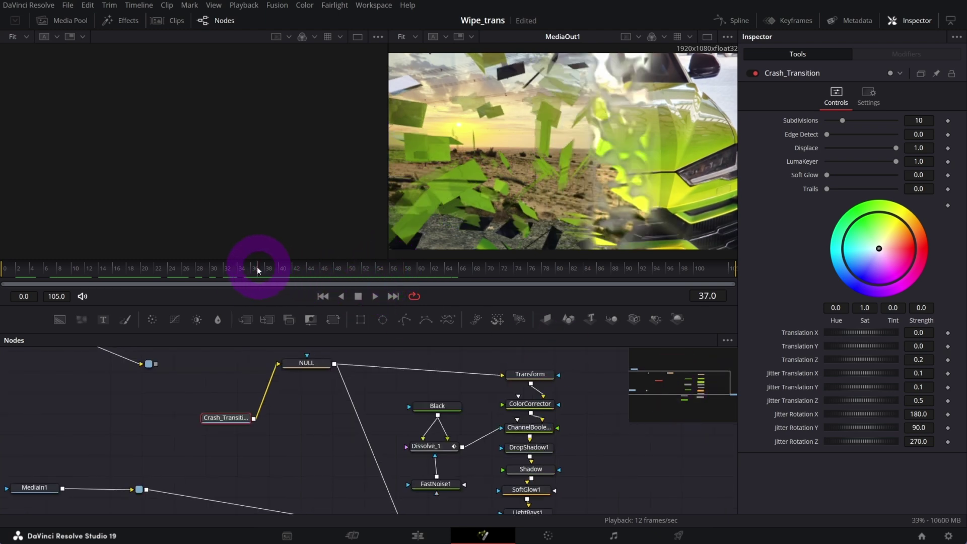
pyautogui.moveTo(257, 270); pyautogui.dragTo(468, 267)
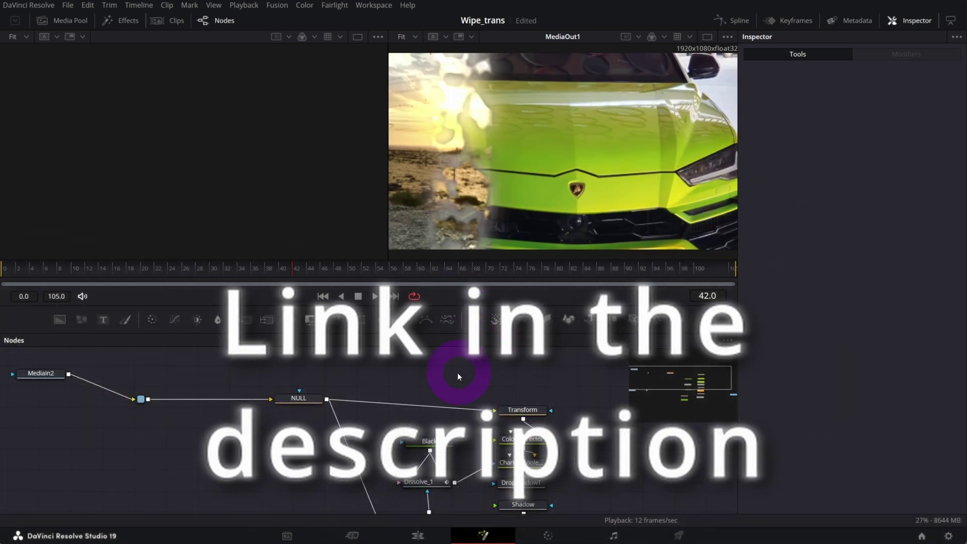
# - Pan the node graph with the navigator to inspect the NULL-to-SoftGlow1 chain
pyautogui.moveTo(667, 389); pyautogui.dragTo(634, 416)
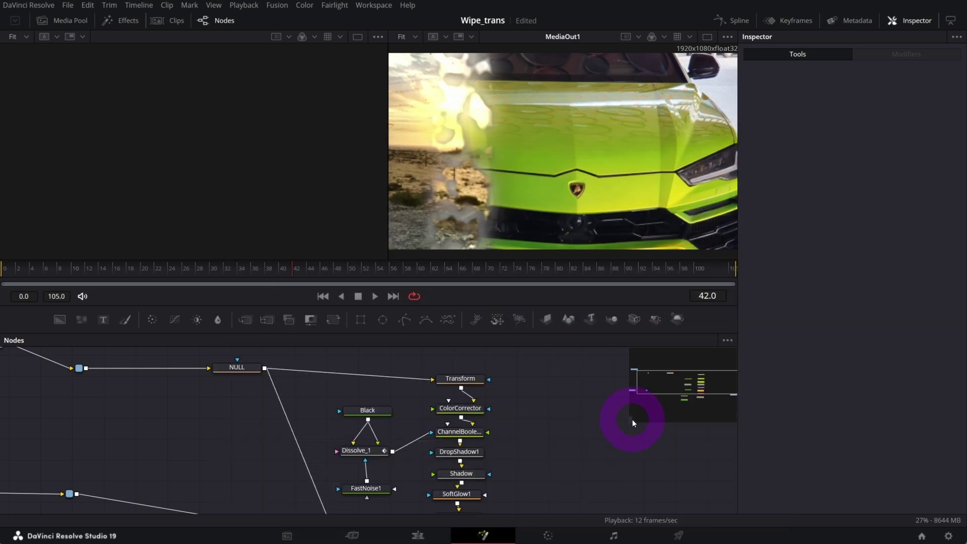
# - On the Edit page, delete the existing Foreground Wipe between the desert and car clips
pyautogui.click(632, 419)
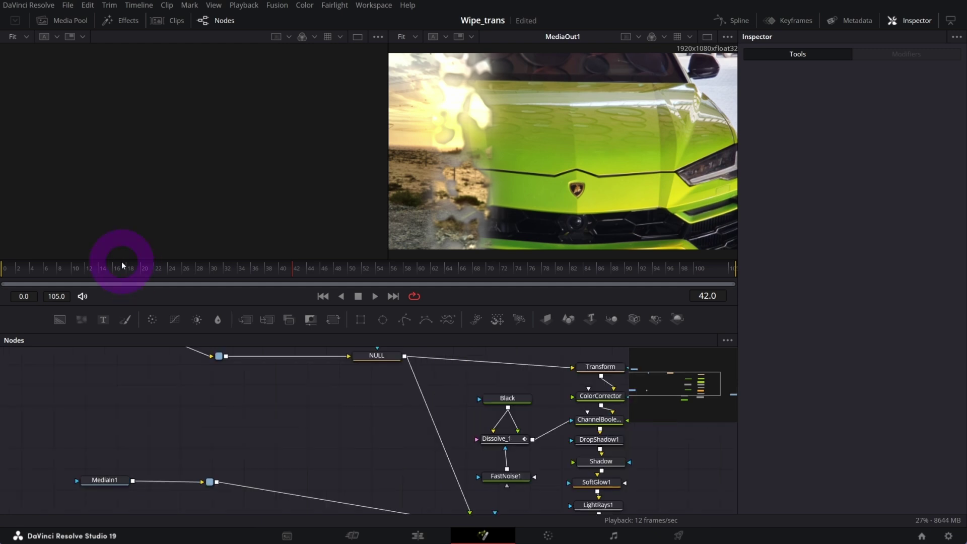
pyautogui.click(443, 536)
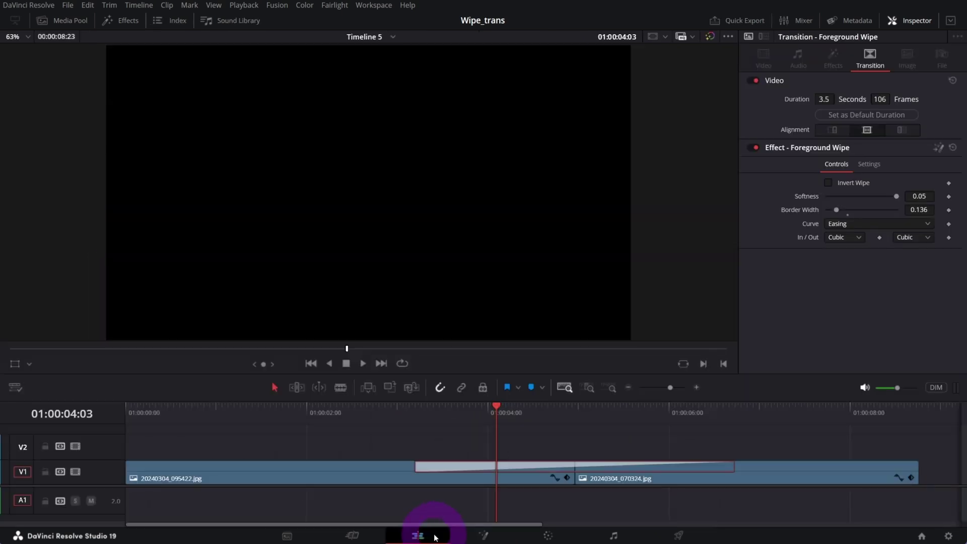
pyautogui.press('Delete')
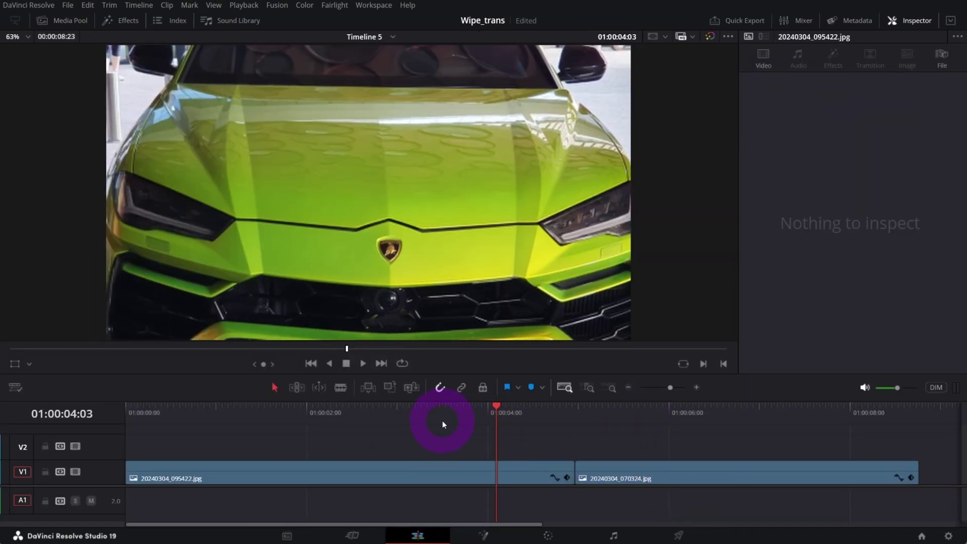
pyautogui.moveTo(444, 424); pyautogui.dragTo(624, 461)
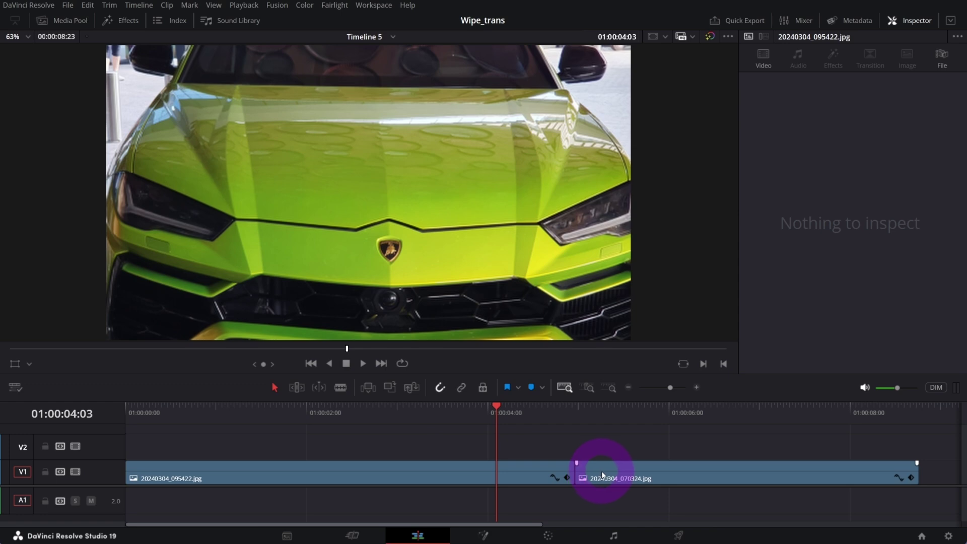
# - Apply a new Foreground Wipe to the cut and lengthen it to 3.9 seconds
pyautogui.click(106, 20)
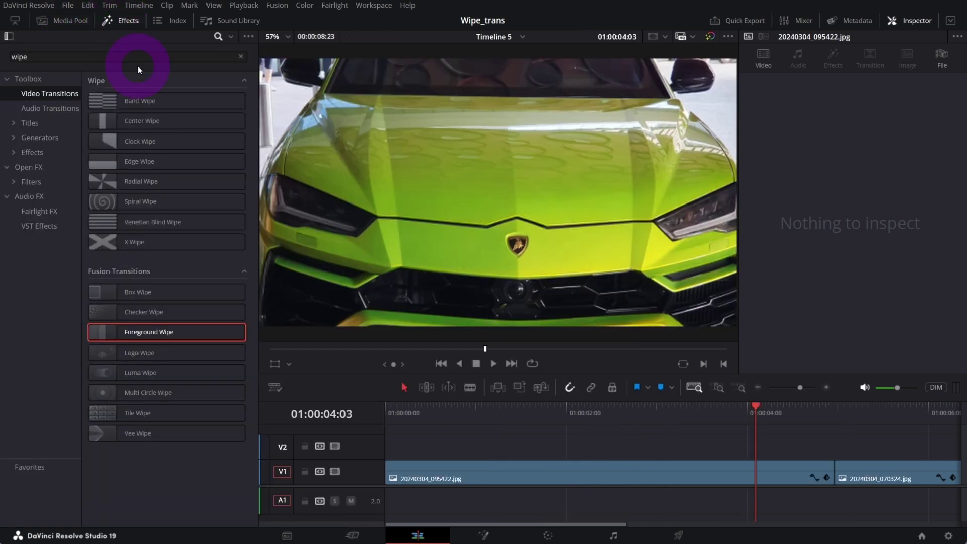
pyautogui.moveTo(110, 331); pyautogui.dragTo(693, 463)
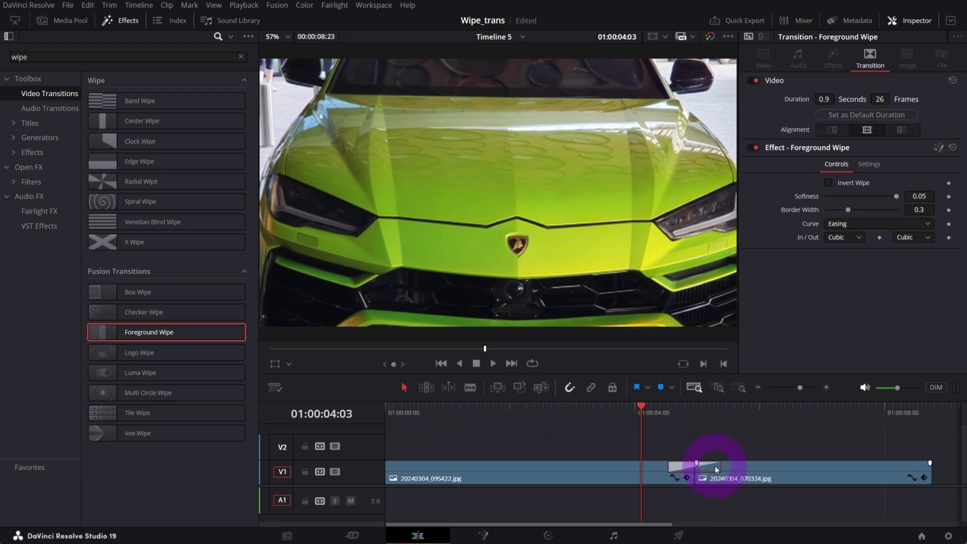
pyautogui.moveTo(721, 467); pyautogui.dragTo(815, 470)
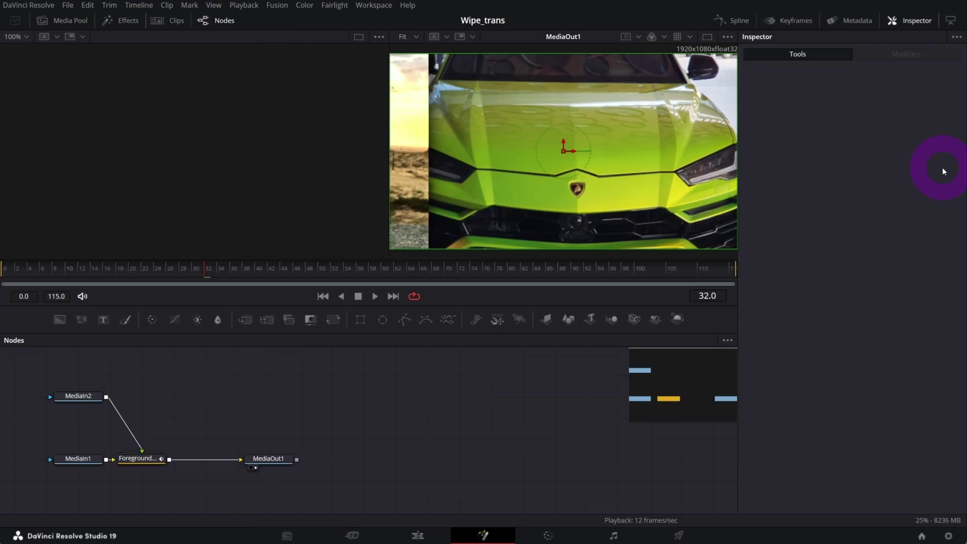
# - Open the Foreground Wipe in Fusion and delete its four default nodes
pyautogui.click(318, 459)
pyautogui.moveTo(354, 380); pyautogui.dragTo(58, 477)
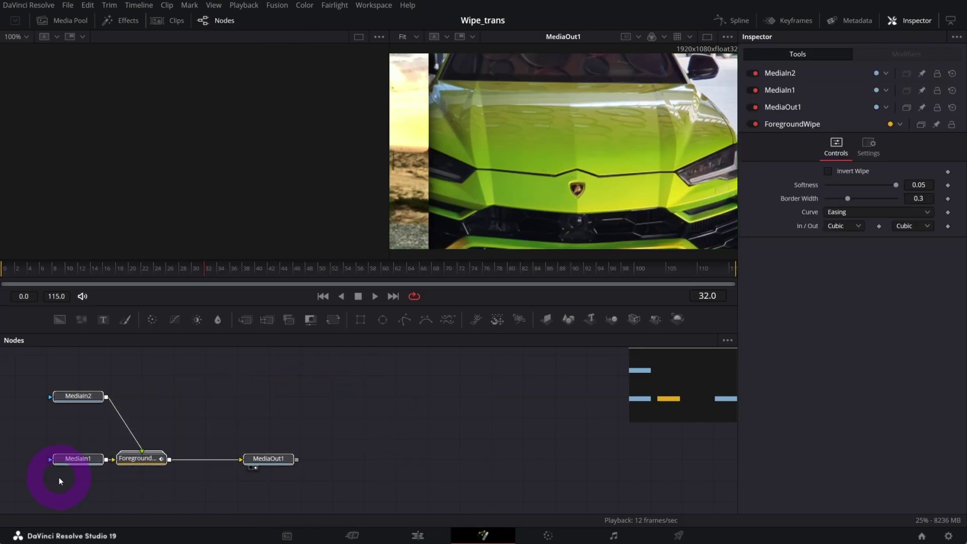
pyautogui.press('Delete')
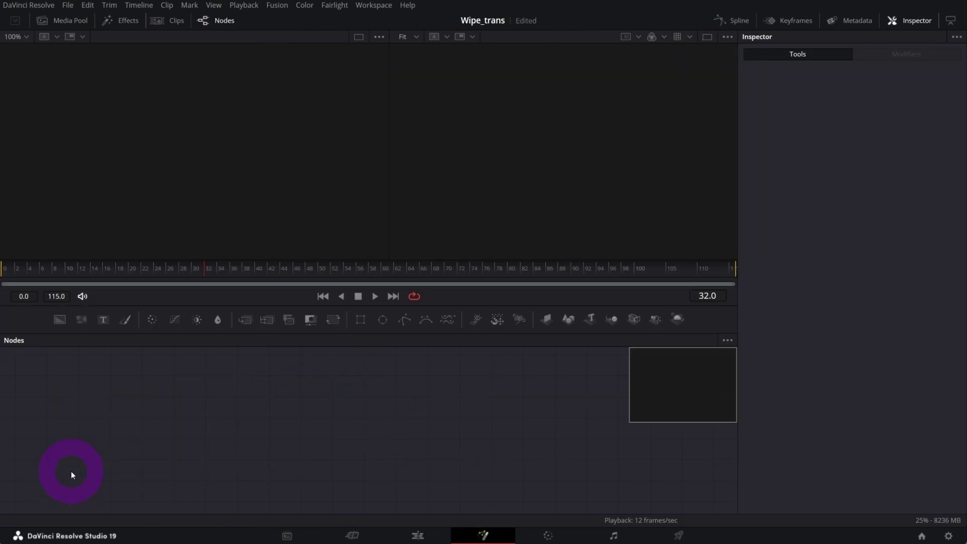
# - Import a Fusion composition, choosing the wipe_fg_CYM.comp file
pyautogui.click(68, 5)
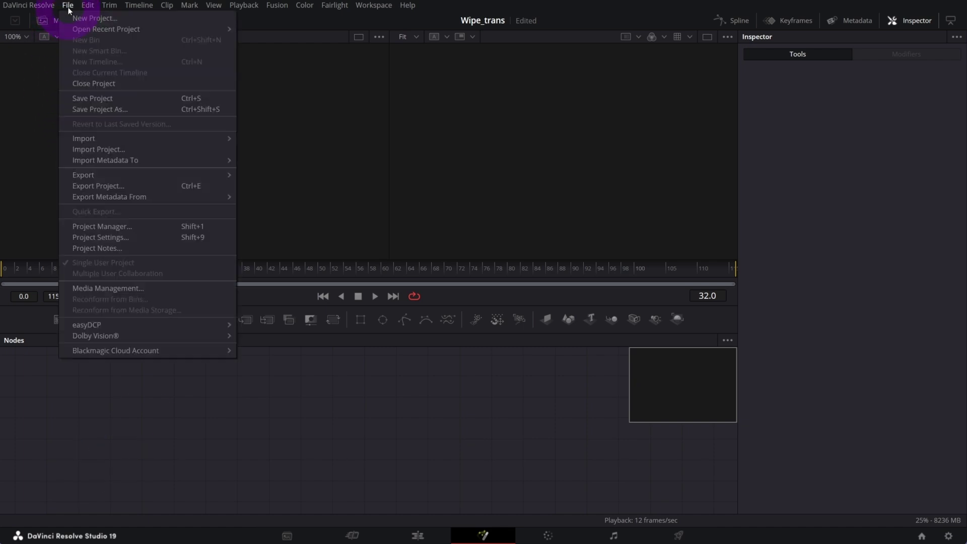
pyautogui.moveTo(116, 137)
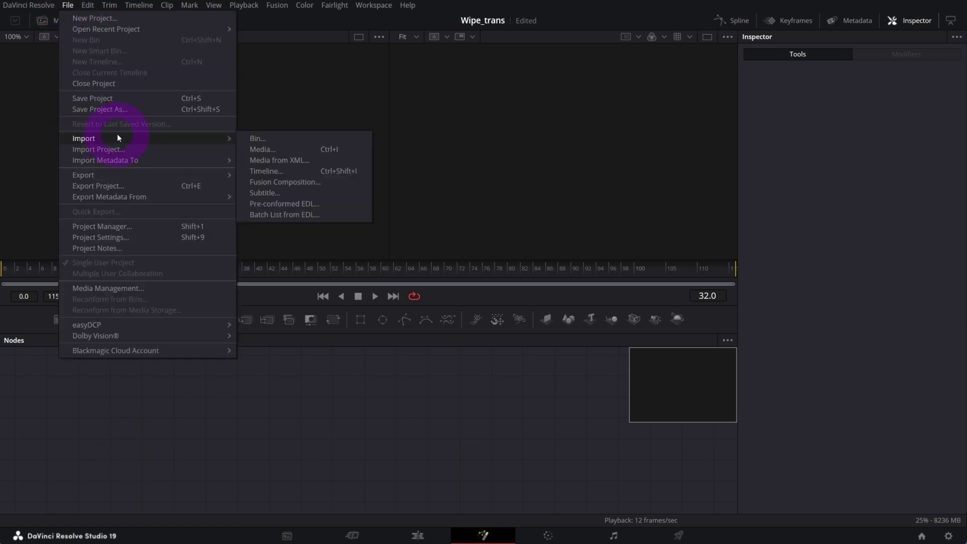
pyautogui.click(265, 182)
pyautogui.click(123, 179)
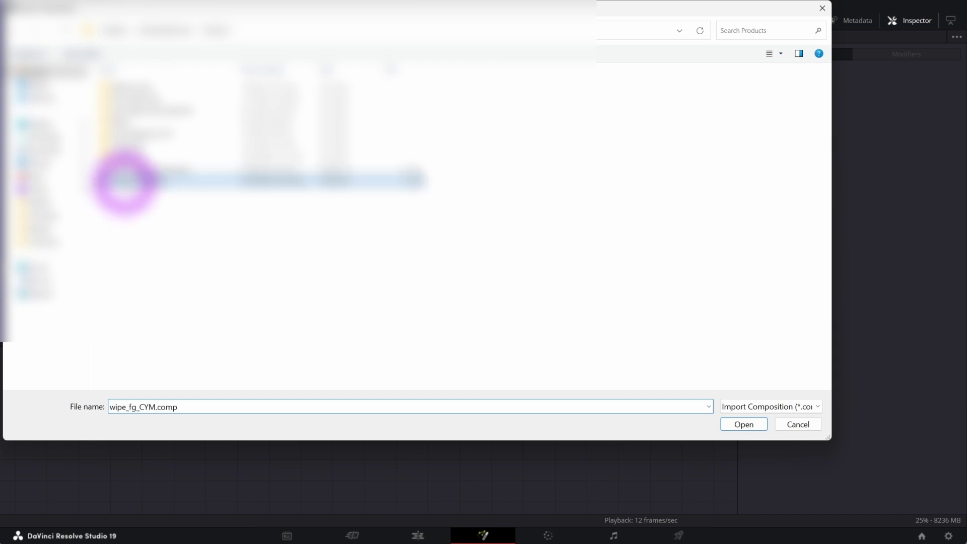
# - Load wipe_fg_CYM.comp, then play and replay the car-to-desert wipe on the Edit timeline
pyautogui.click(745, 425)
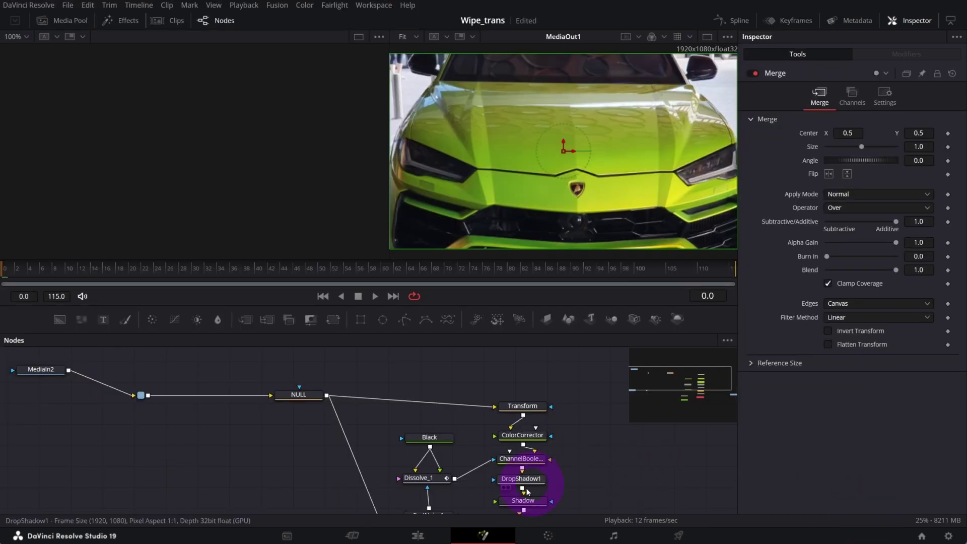
pyautogui.click(419, 536)
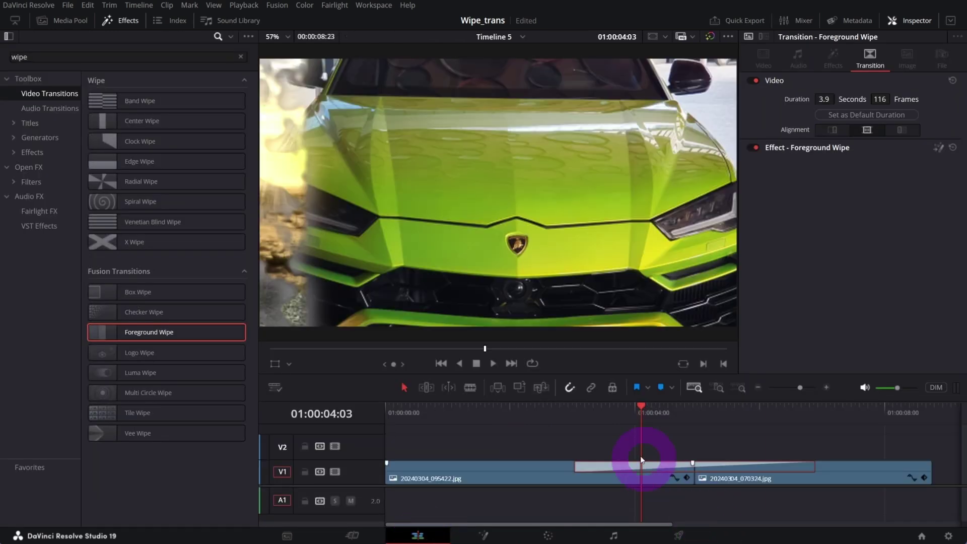
pyautogui.press('space')
pyautogui.click(547, 408)
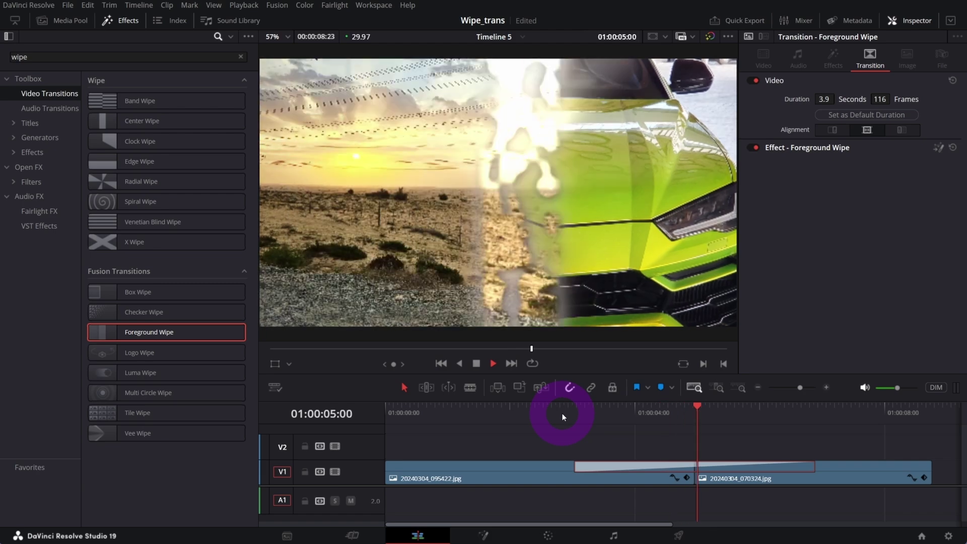
pyautogui.press('space')
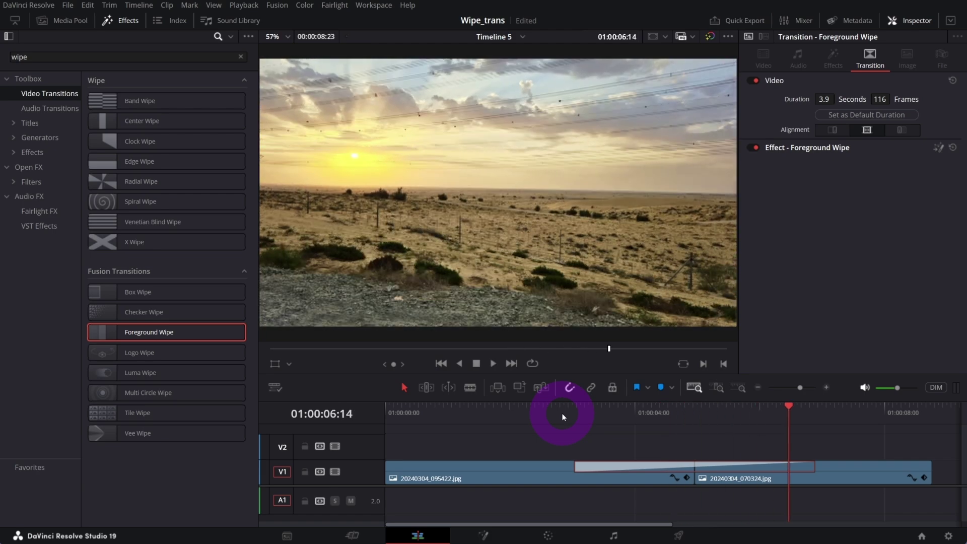